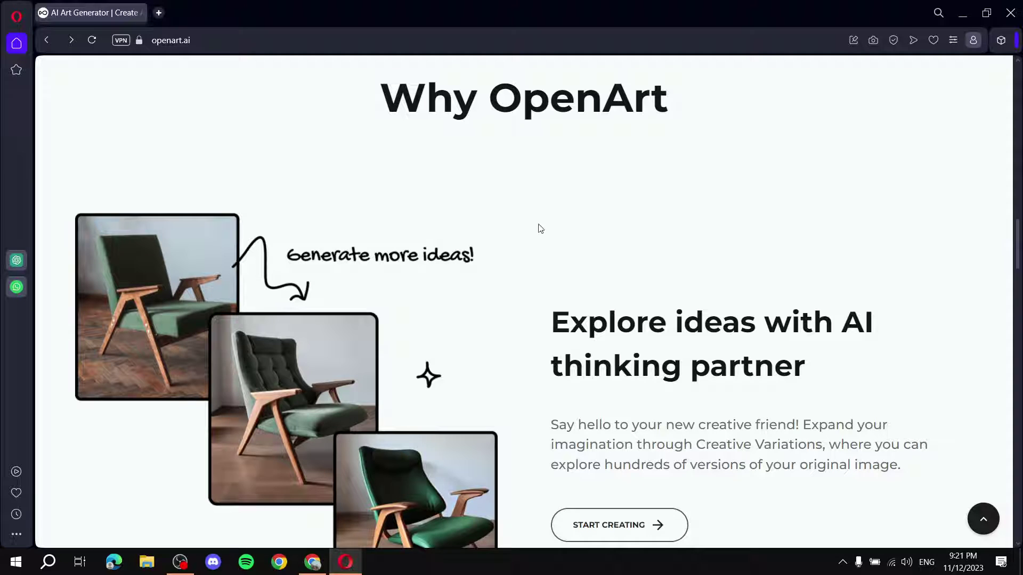
Examine the "Why OpenArt" section, covering the AI thinking partner, promptless creation and finer control features
left_click_drag(375, 114, 685, 112)
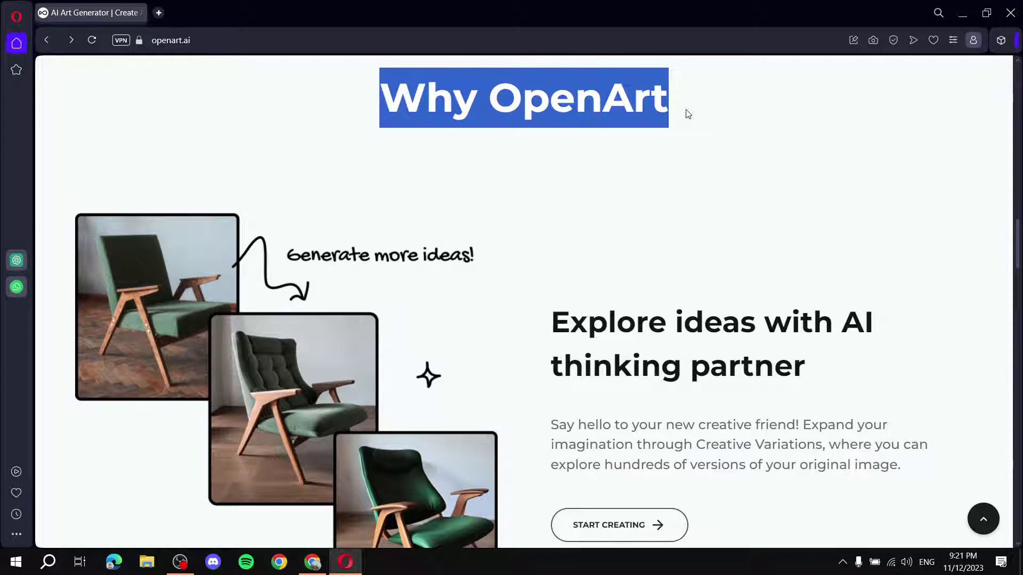
left_click(684, 158)
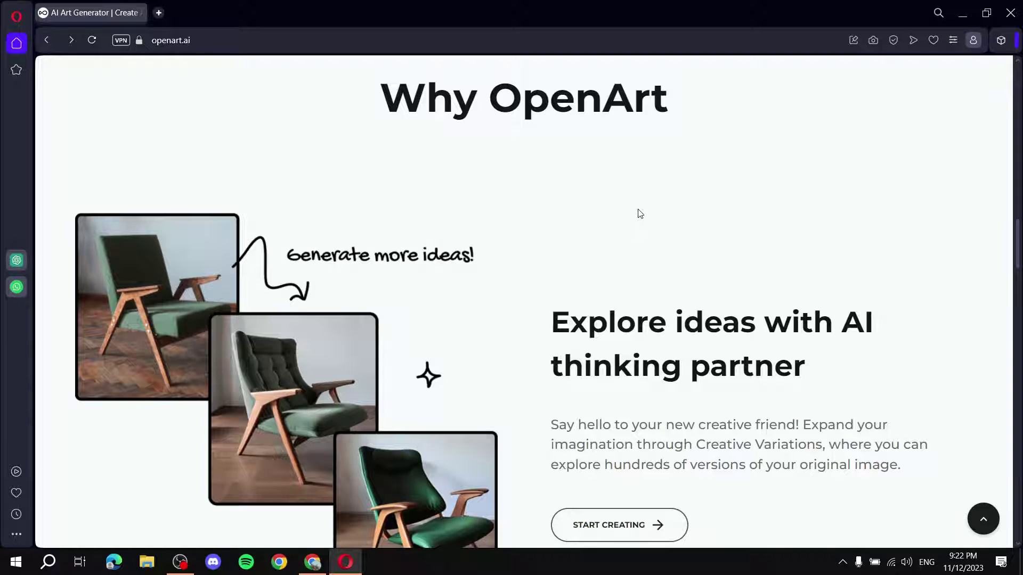
scroll(638, 213, "down", 3)
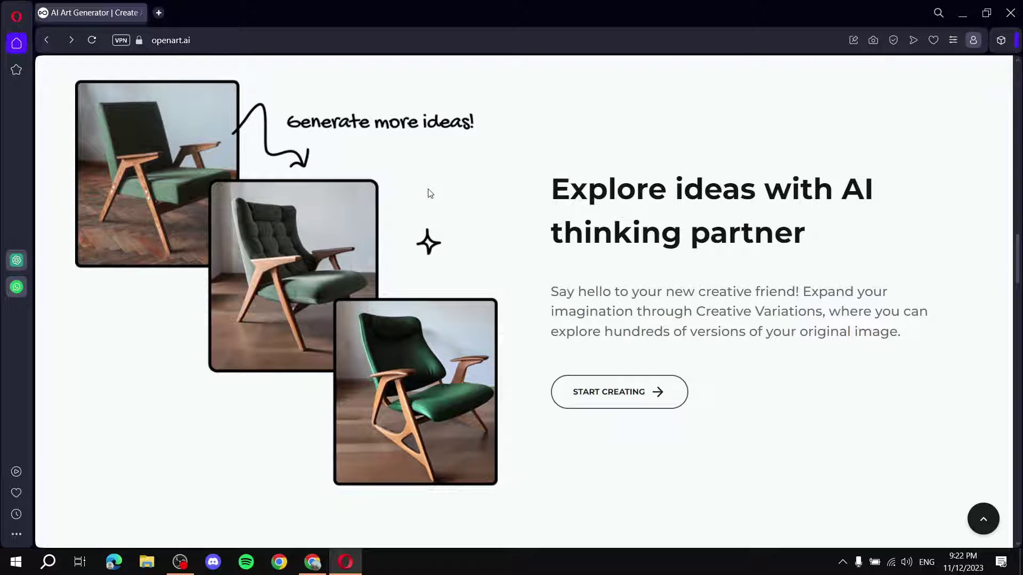
left_click_drag(549, 191, 879, 231)
left_click(806, 290)
scroll(318, 241, "down", 10)
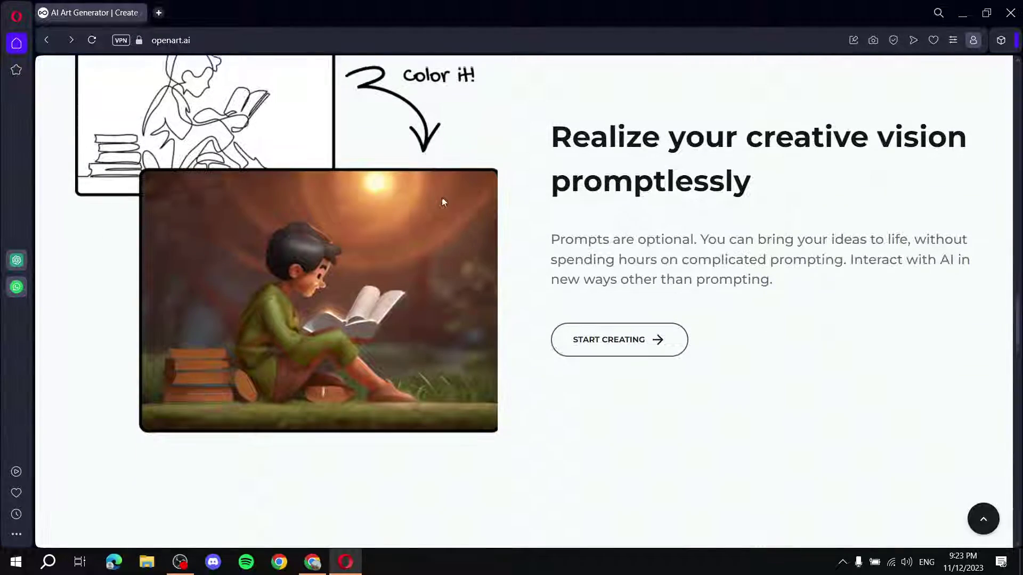
scroll(442, 199, "up", 1)
left_click_drag(541, 201, 953, 249)
left_click(527, 177)
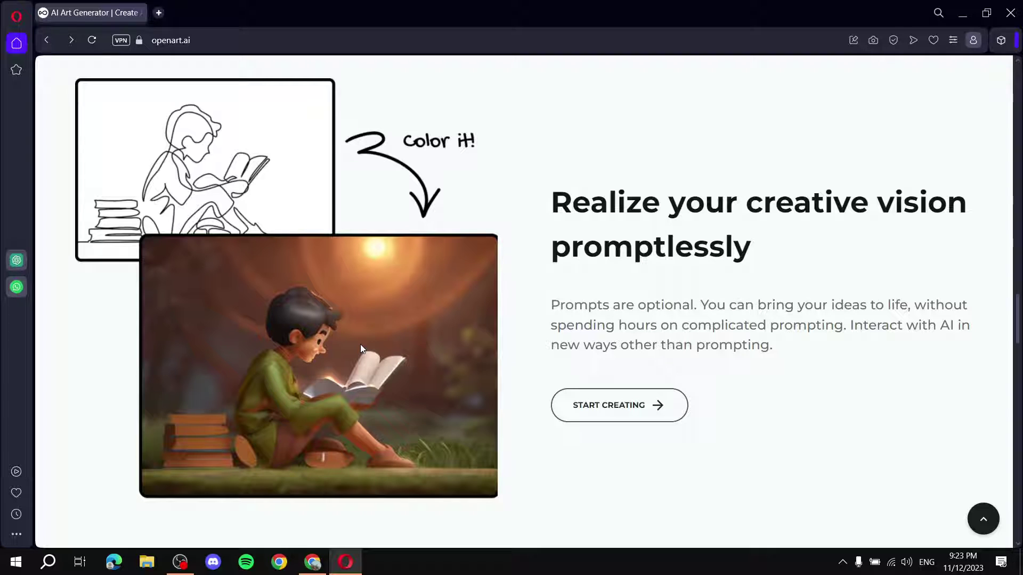
scroll(343, 368, "down", 3)
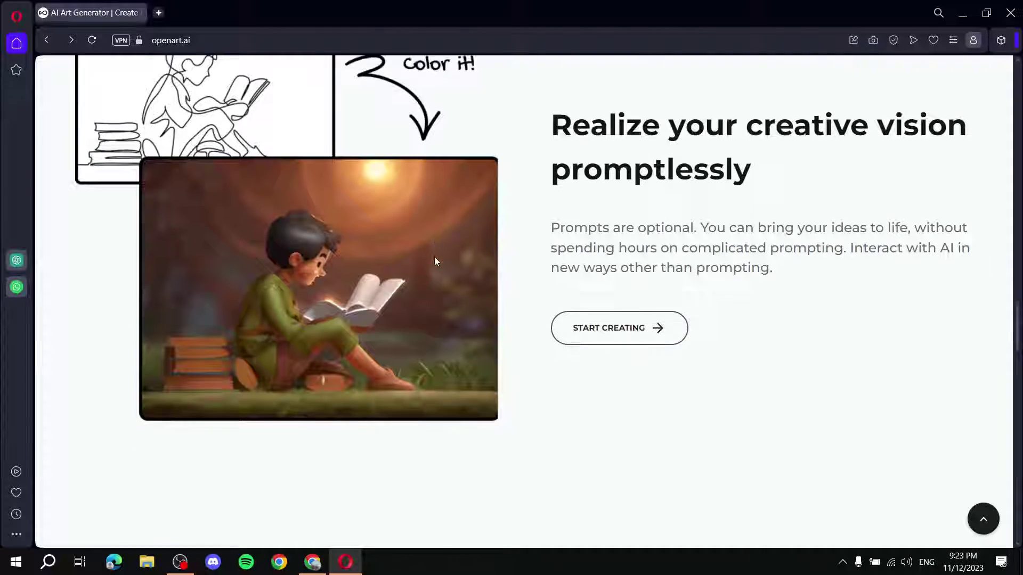
scroll(427, 340, "up", 3)
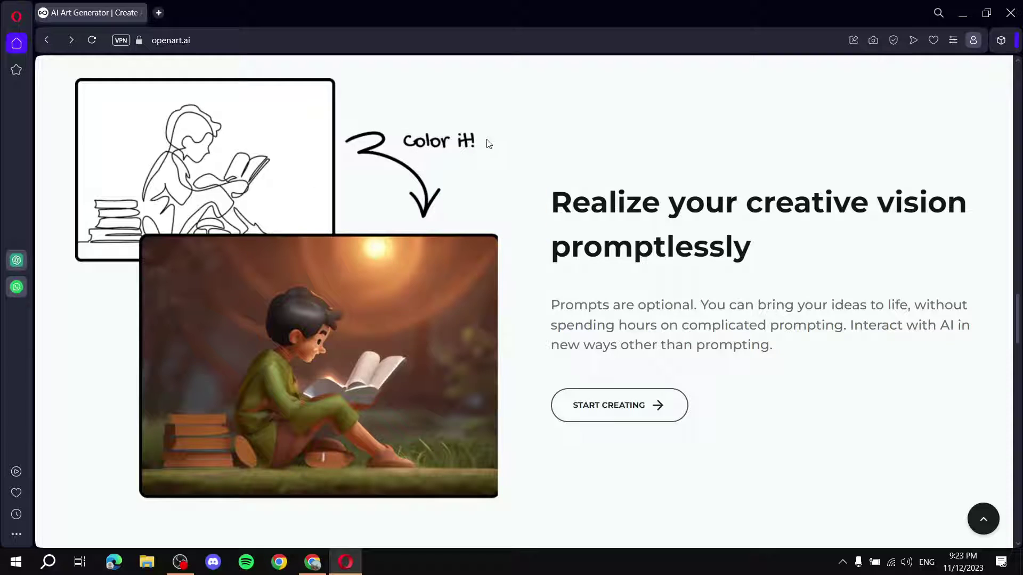
scroll(358, 333, "down", 8)
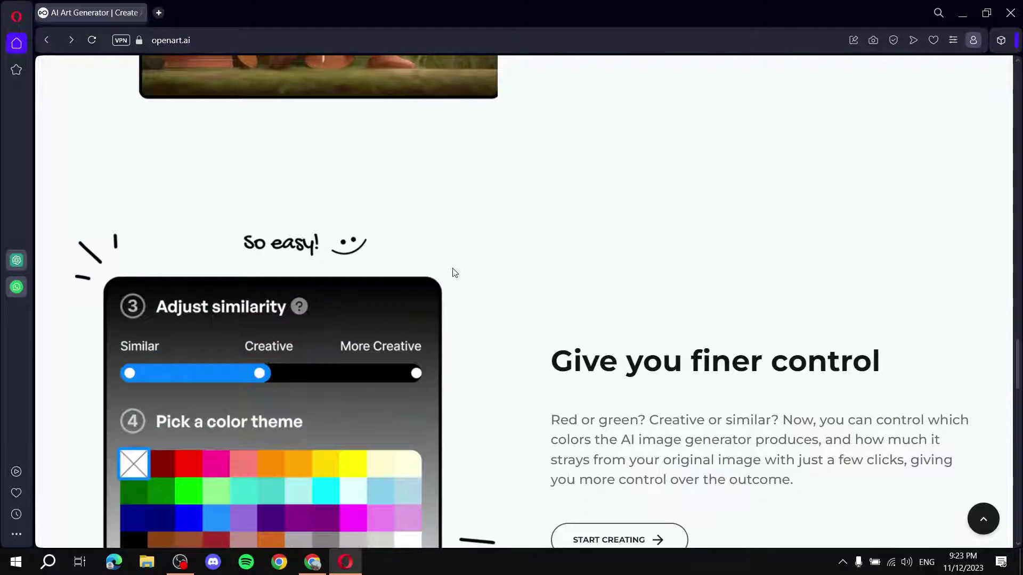
scroll(450, 269, "down", 1)
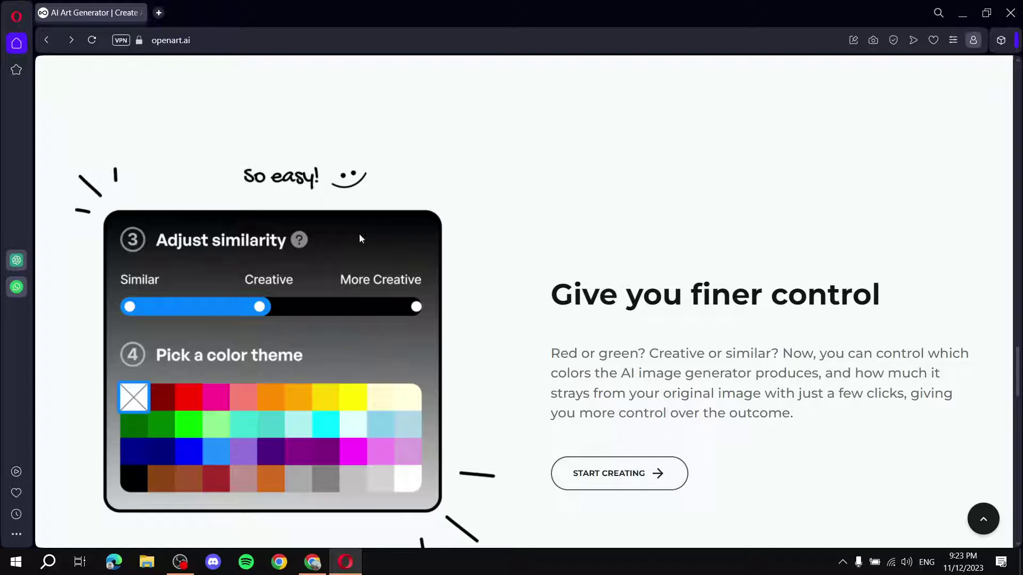
Close the Opera browser and switch to the Chrome window showing OpenArt's Volcano image search
left_click(1012, 14)
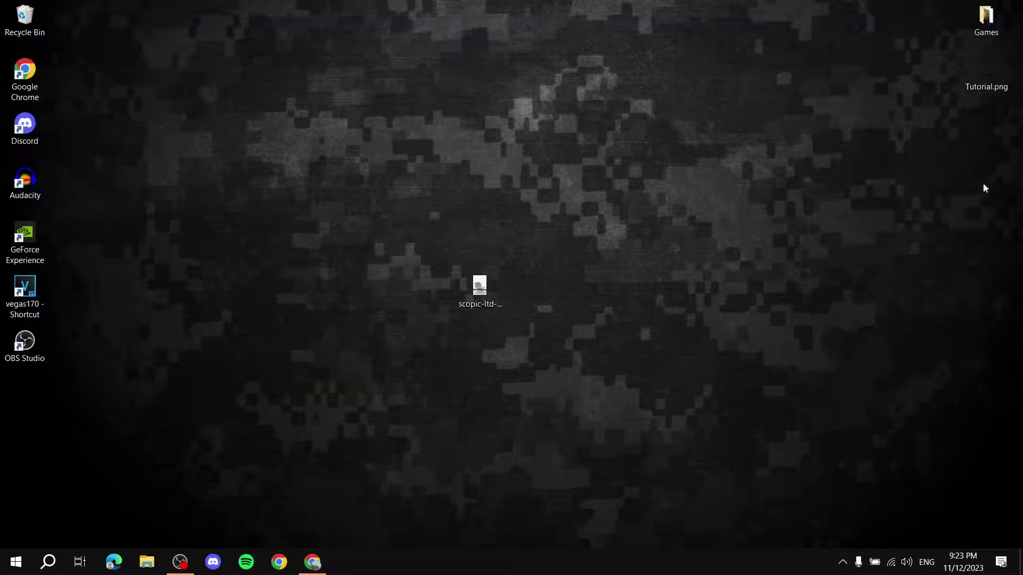
left_click(313, 562)
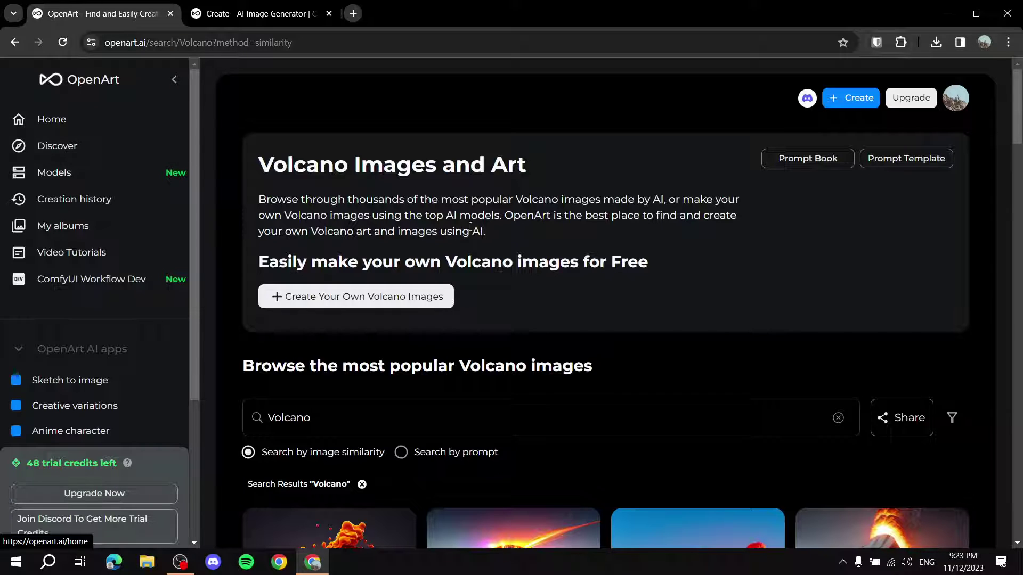
View the full prompt of the Volcano result showing an eruption mirrored in water and close its details
scroll(491, 170, "down", 1)
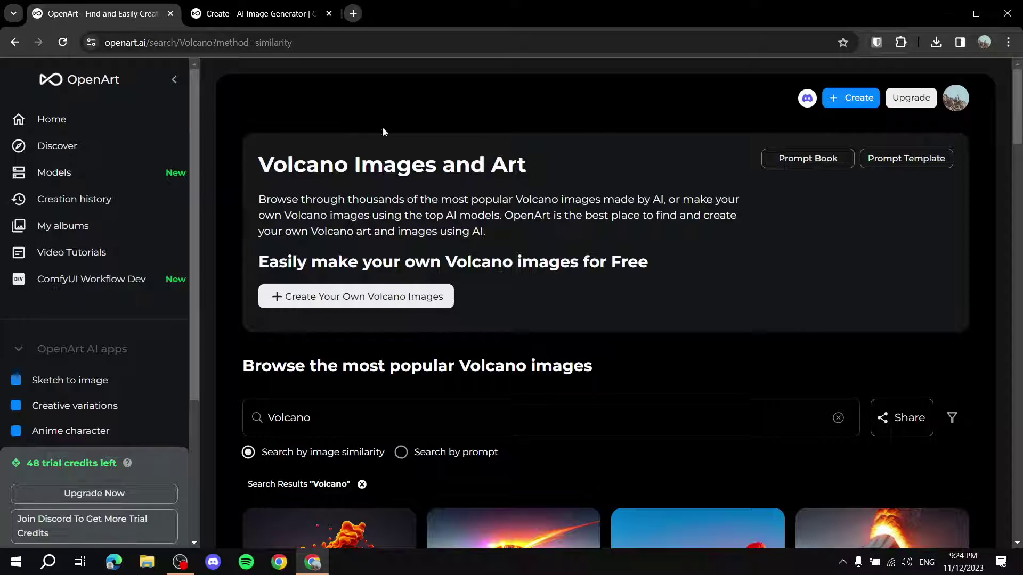
scroll(352, 130, "down", 2)
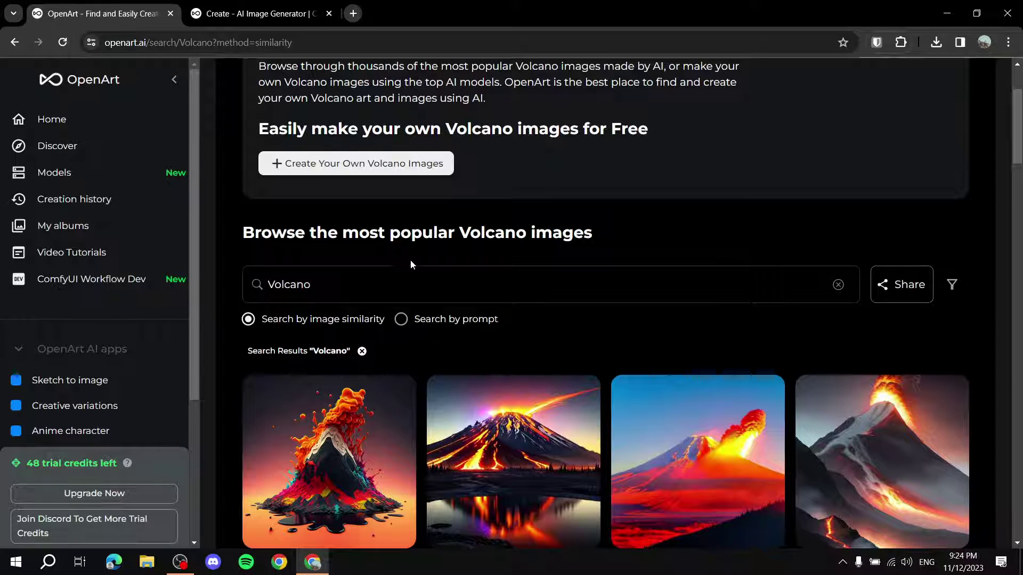
scroll(450, 319, "down", 5)
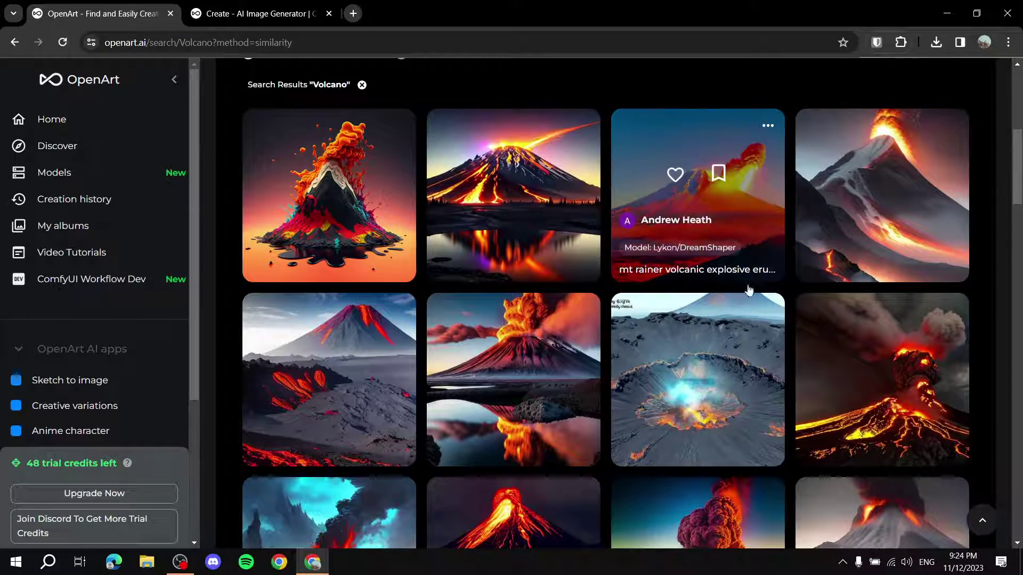
scroll(389, 360, "down", 2)
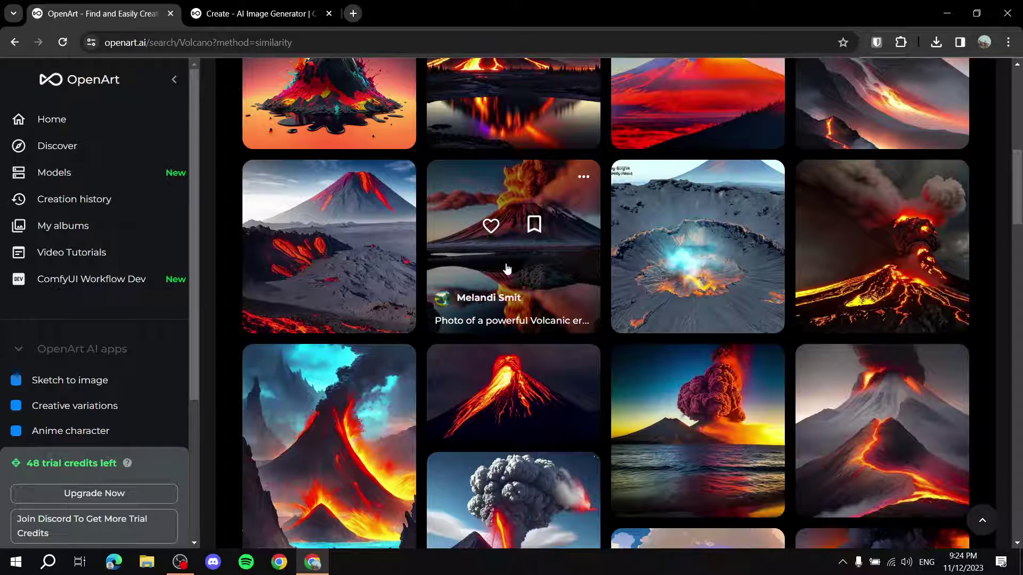
left_click(507, 269)
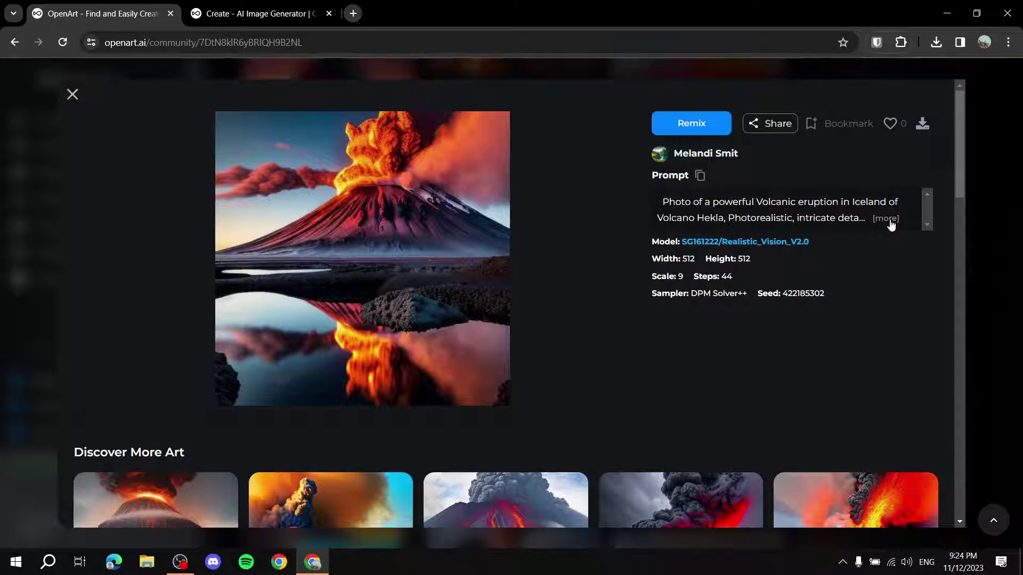
left_click(886, 219)
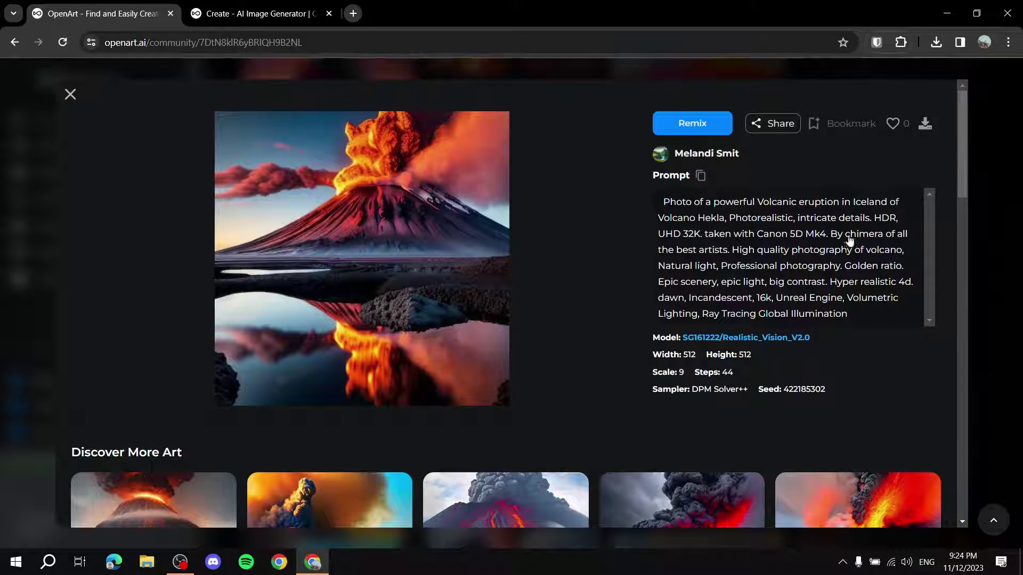
left_click(1012, 208)
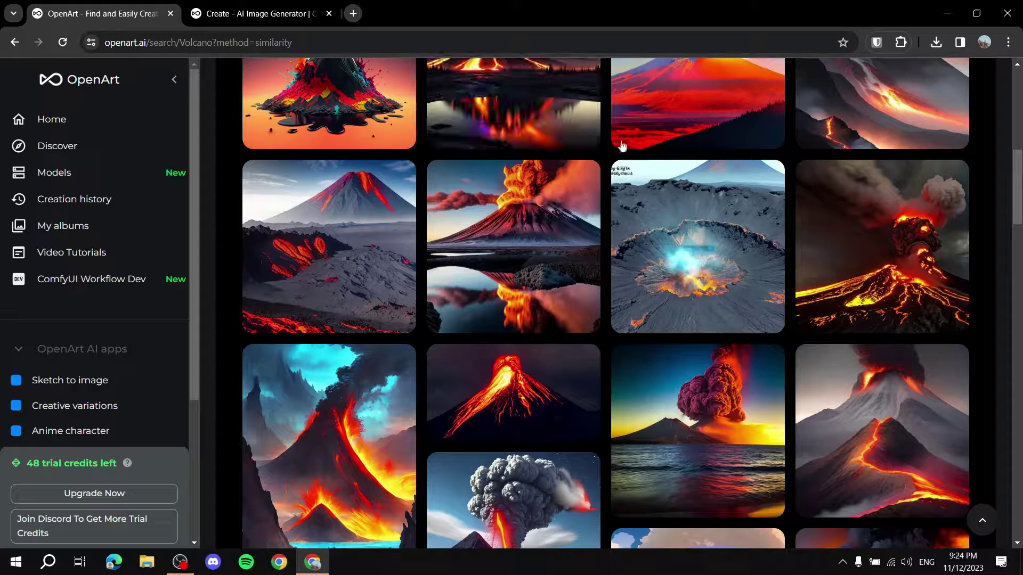
Open the OpenArt subscription plans, compare the tiers and show the prices for monthly billing
scroll(389, 198, "up", 2)
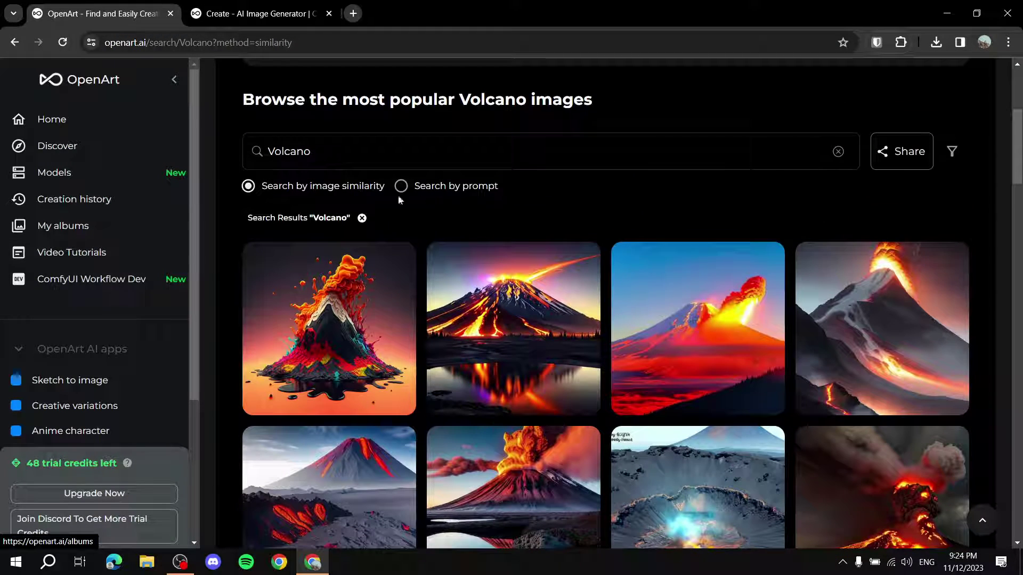
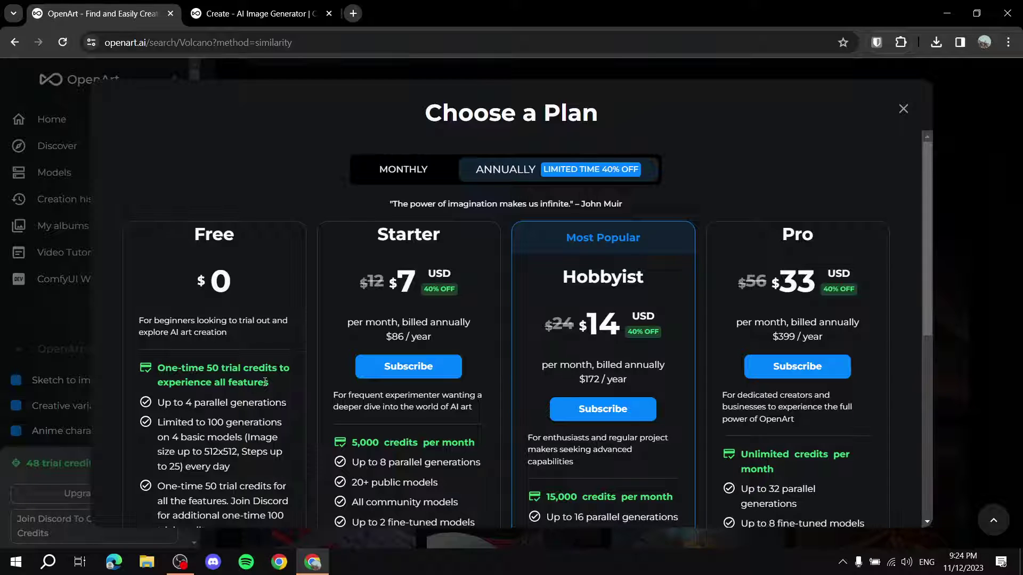
scroll(265, 382, "down", 2)
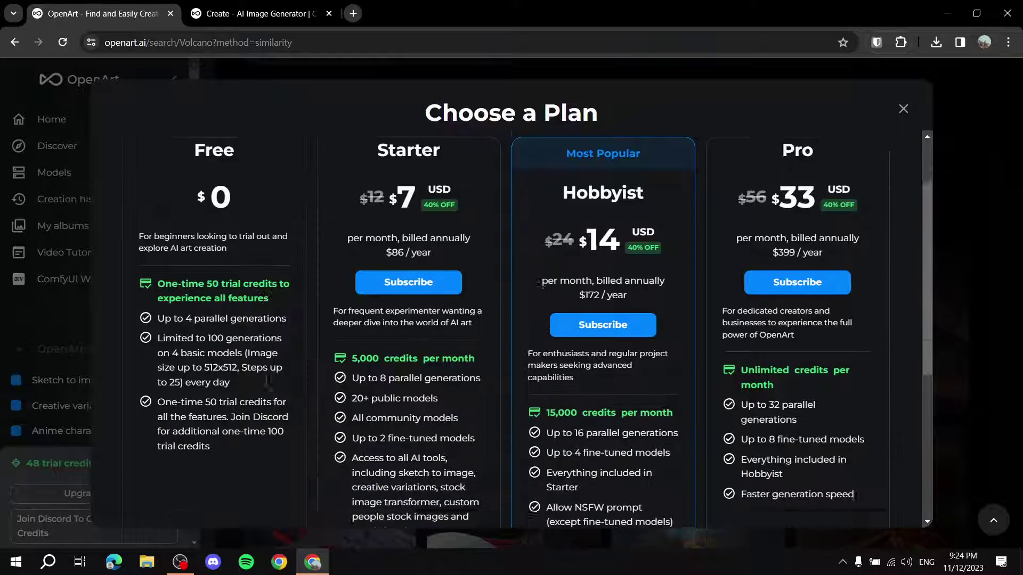
scroll(164, 342, "up", 2)
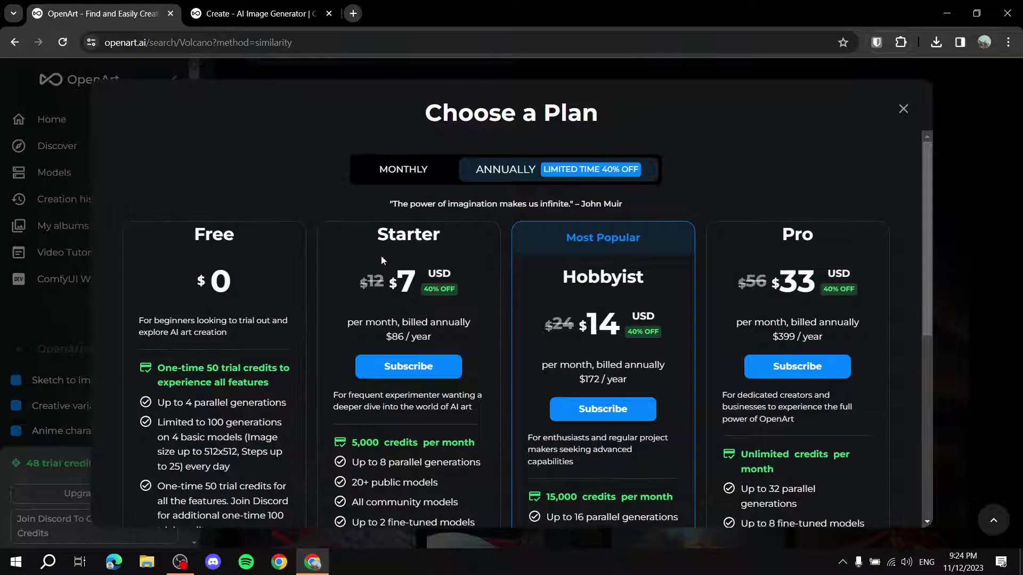
left_click_drag(378, 229, 440, 237)
left_click(421, 168)
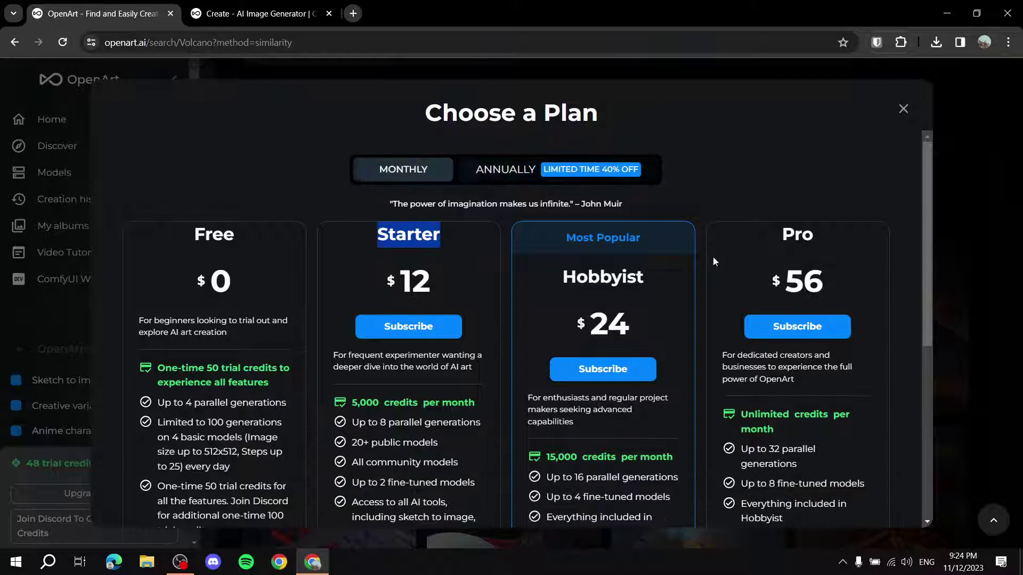
left_click(614, 325)
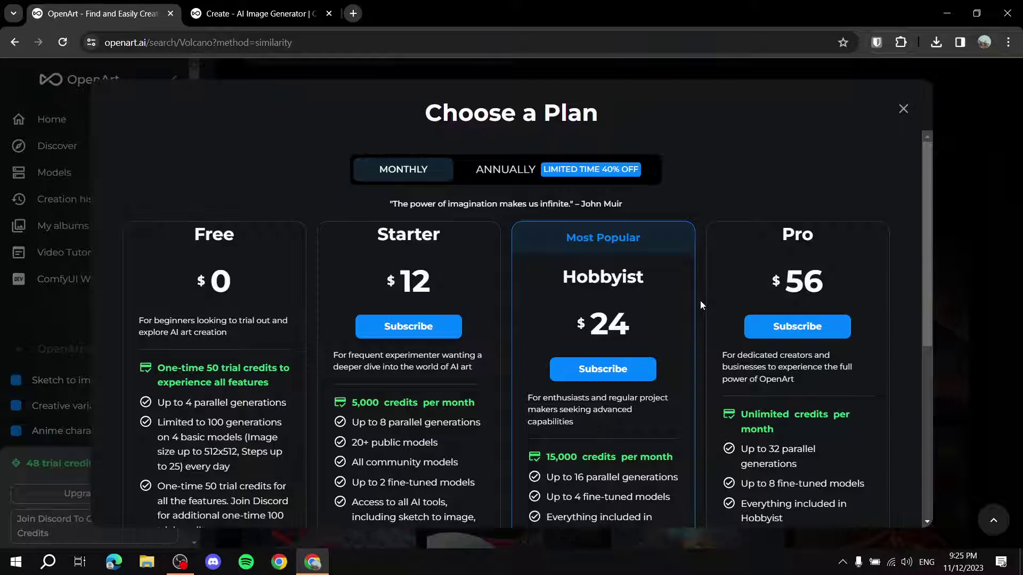
Check the monthly credit allowance of the Starter plan and close the plan overview
left_click_drag(350, 403, 476, 403)
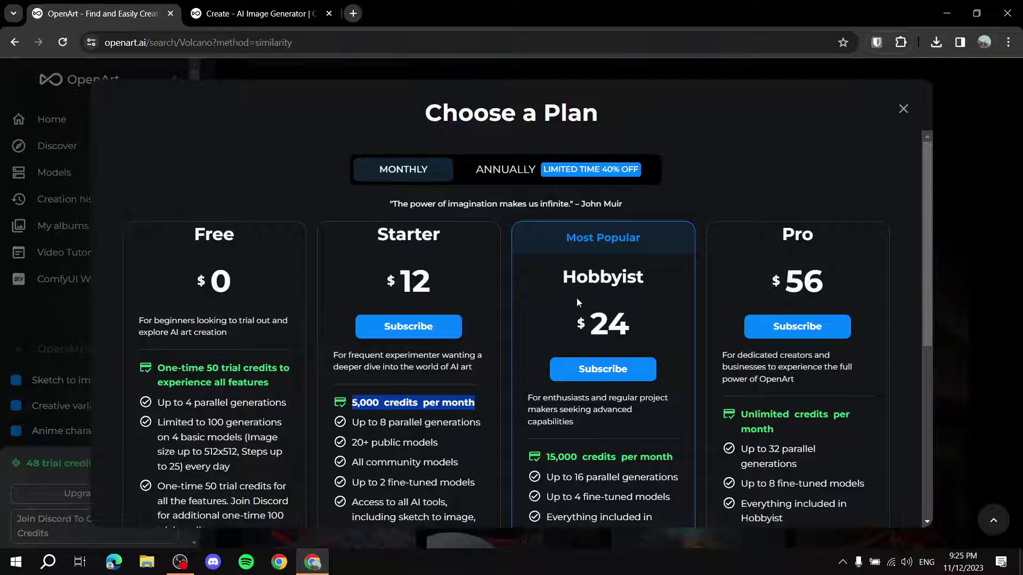
left_click(405, 278)
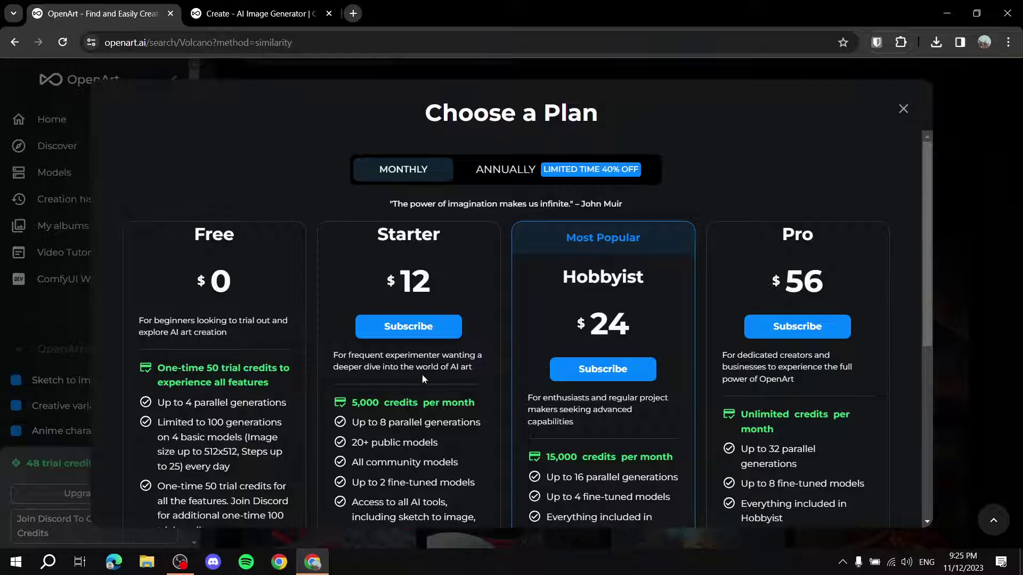
left_click_drag(350, 400, 478, 406)
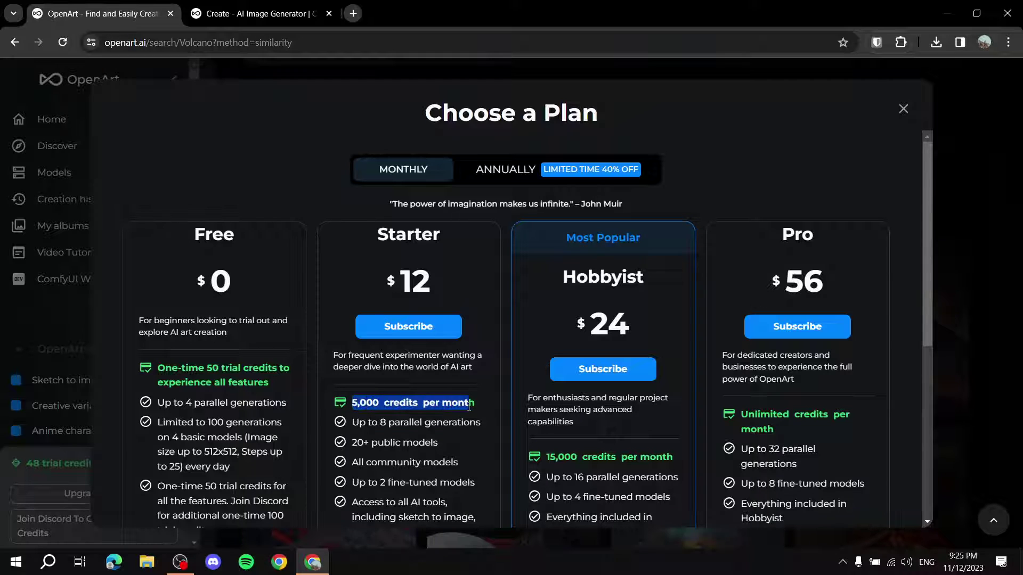
left_click(484, 400)
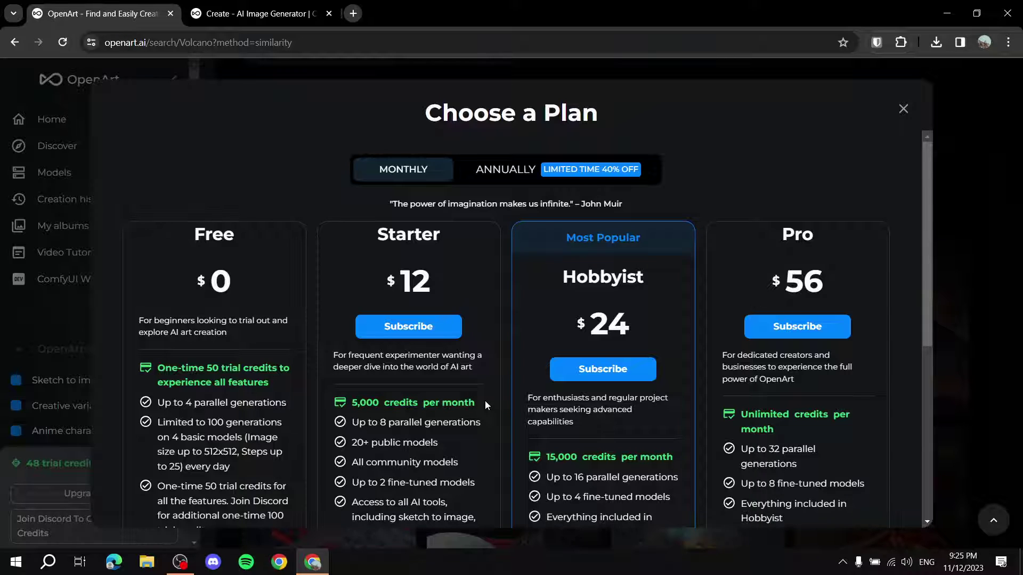
left_click_drag(373, 235, 457, 242)
left_click(455, 244)
left_click(902, 110)
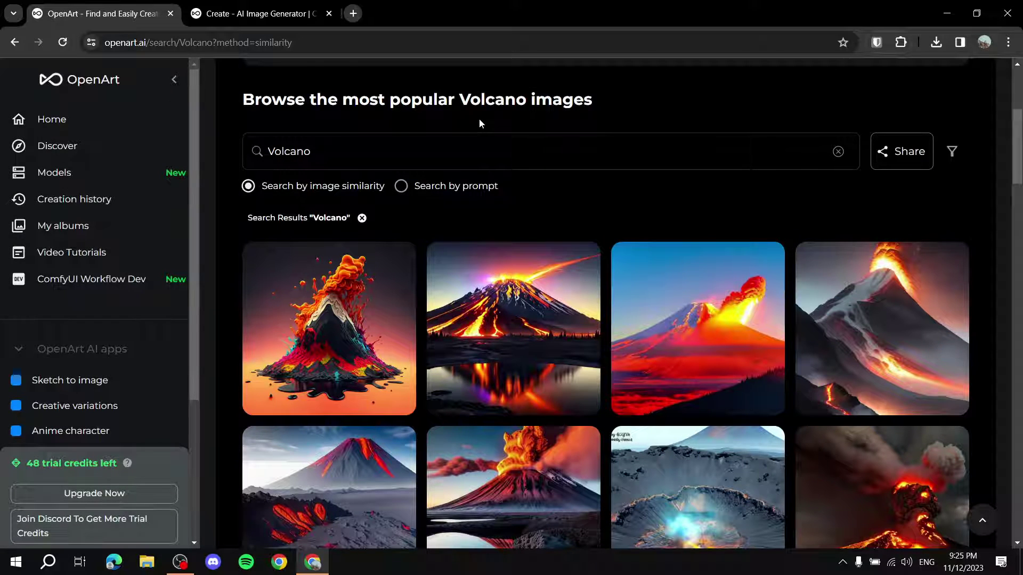
Reopen the volcano eruption image mirrored in water from the search results and expand its full prompt
scroll(478, 119, "up", 4)
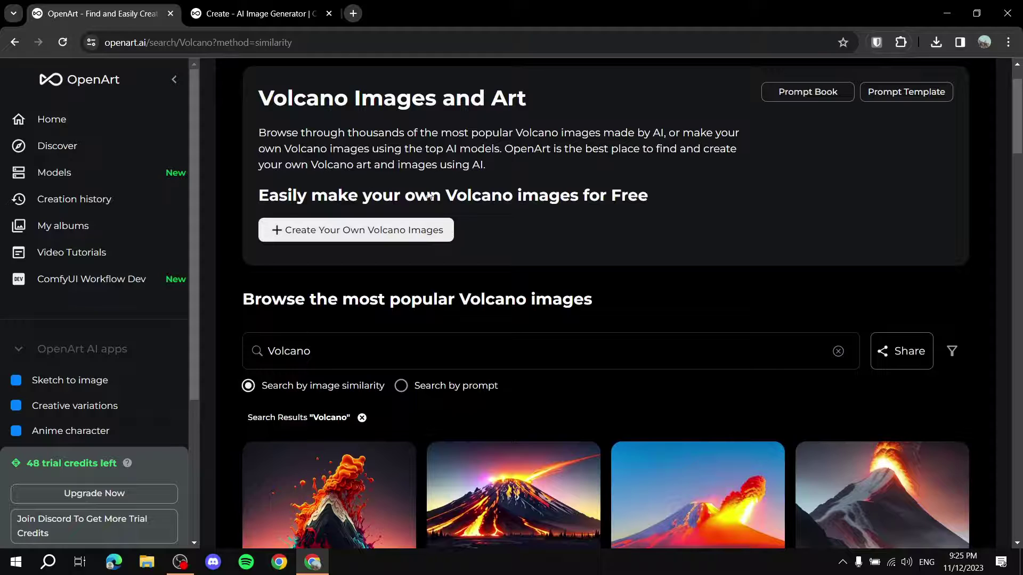
scroll(630, 221, "up", 2)
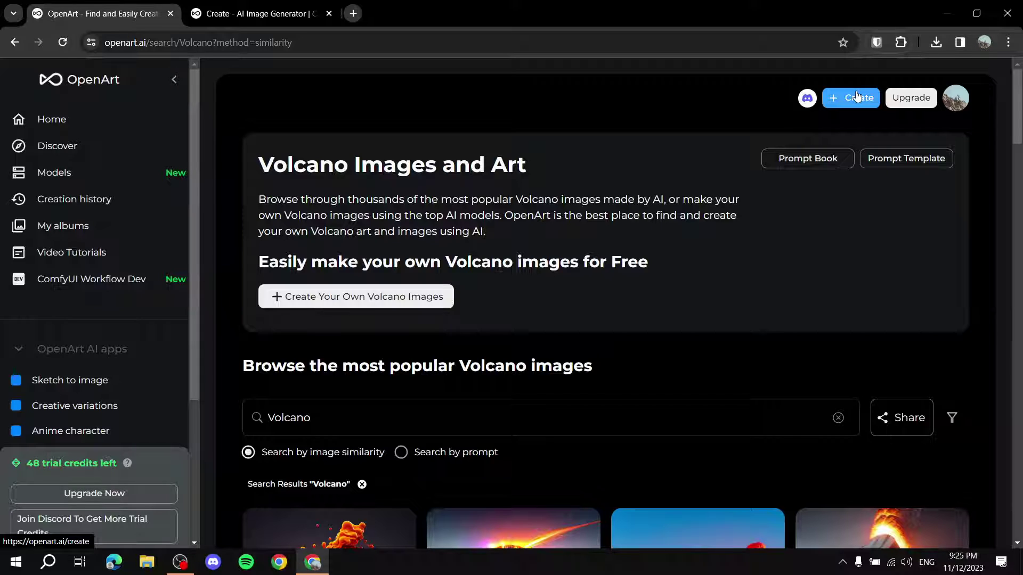
scroll(821, 137, "down", 6)
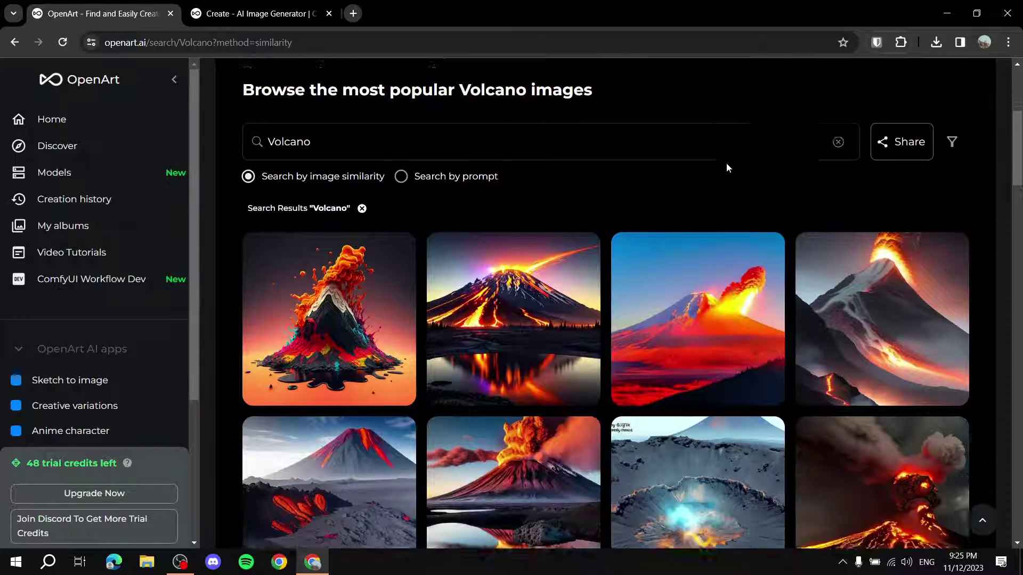
scroll(391, 112, "up", 3)
scroll(511, 223, "down", 5)
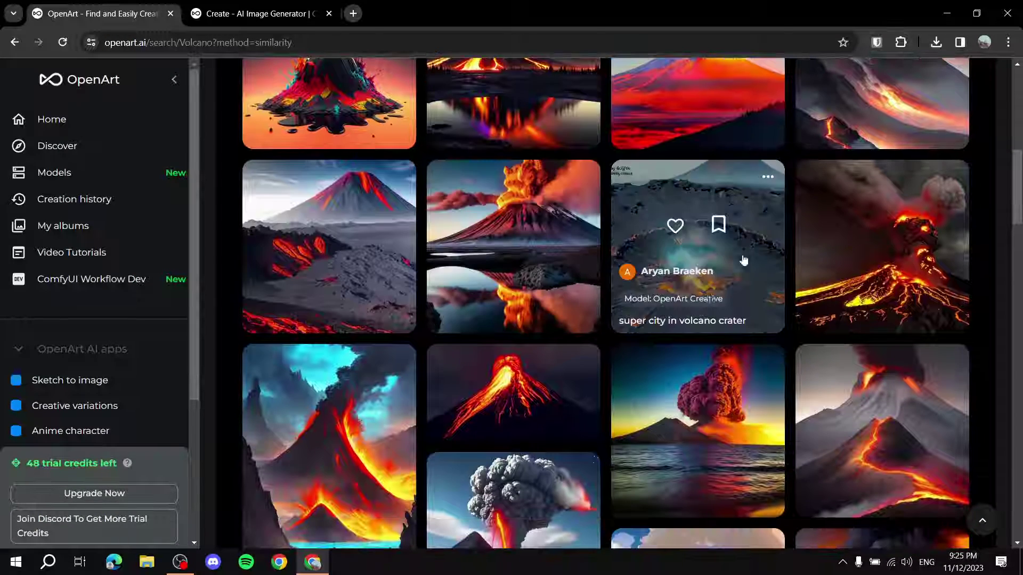
left_click(536, 269)
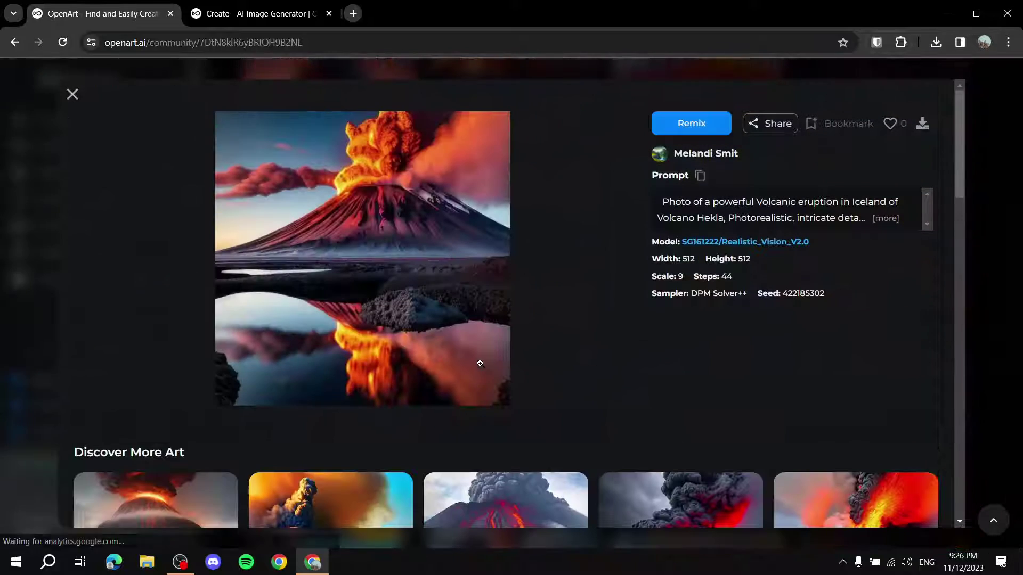
left_click(885, 218)
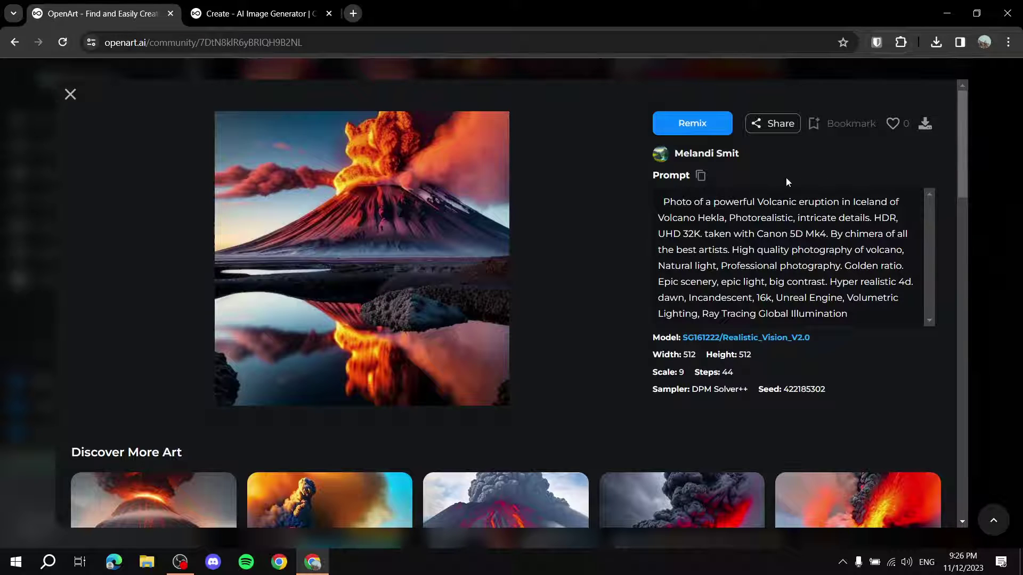
Copy the full prompt of the mirrored volcano eruption image and close its details
left_click(699, 177)
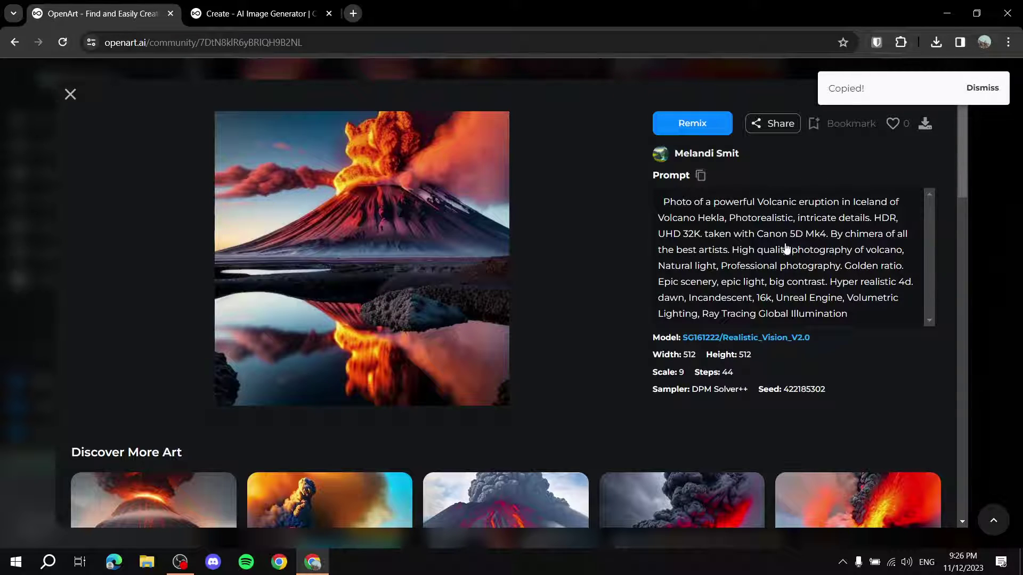
left_click(984, 184)
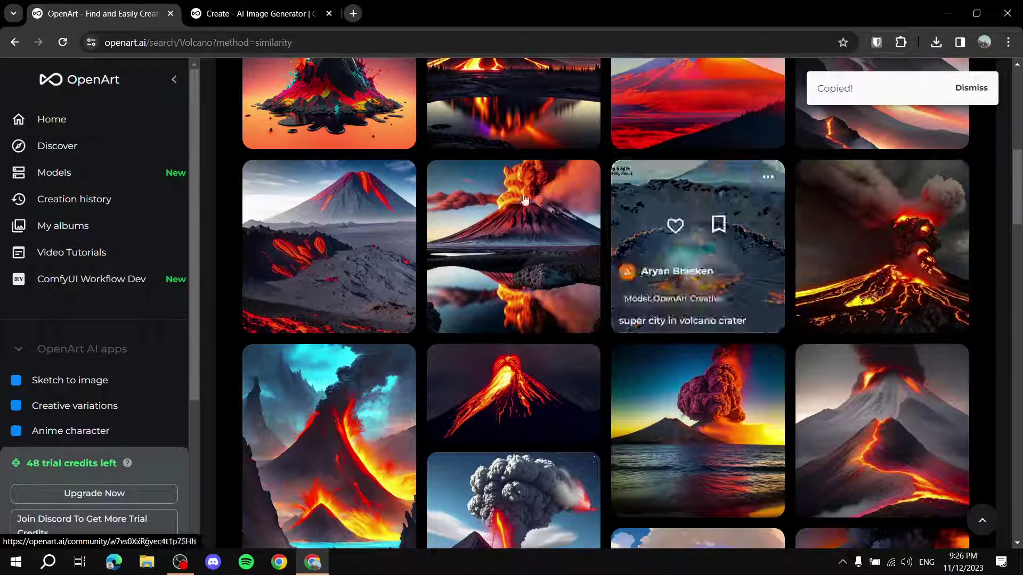
scroll(418, 229, "up", 10)
scroll(418, 229, "up", 3)
Switch from the Volcano search results to the already open AI image generator page
left_click(255, 13)
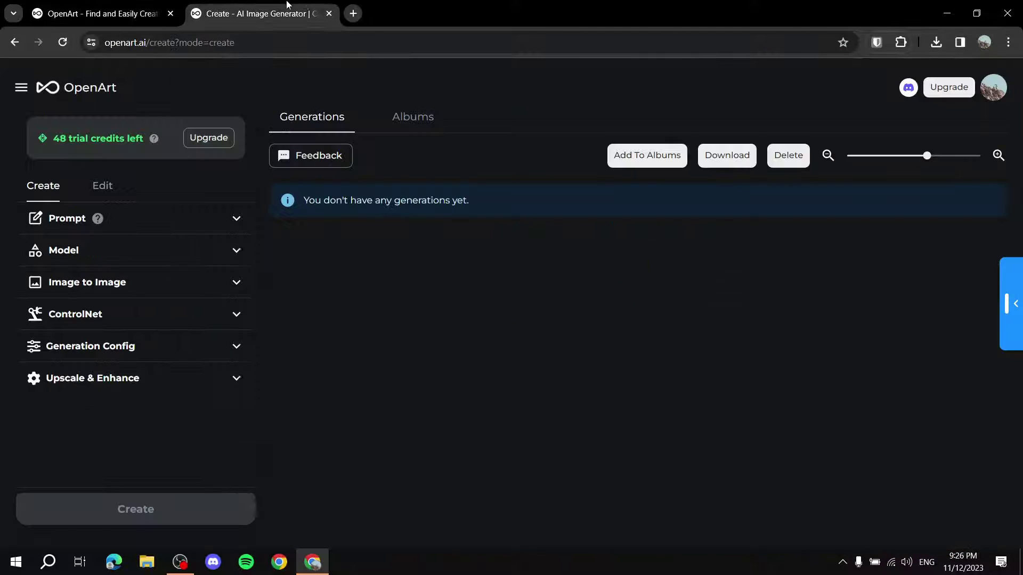
key("ctrl+shift+Tab")
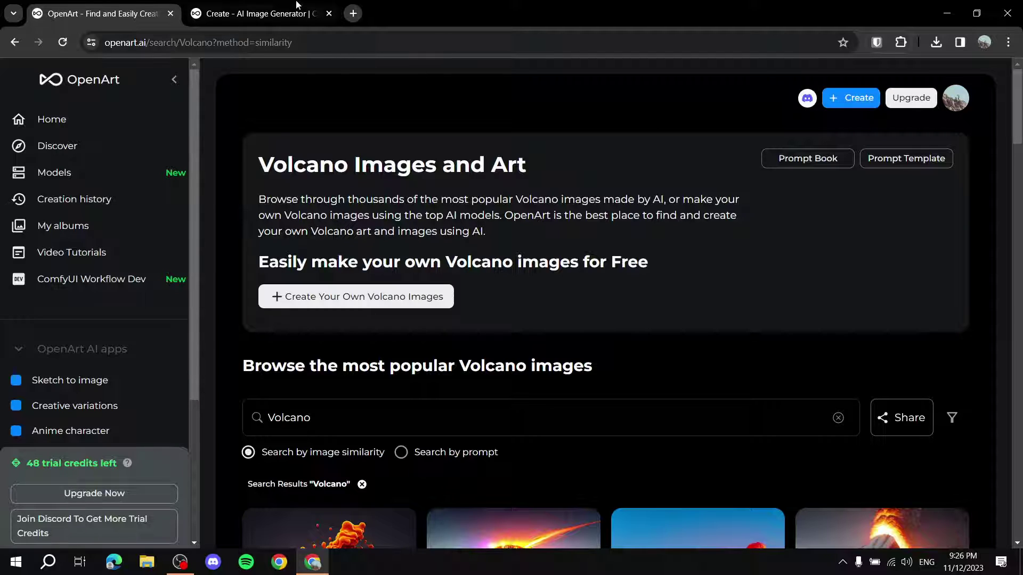
key("ctrl+Tab")
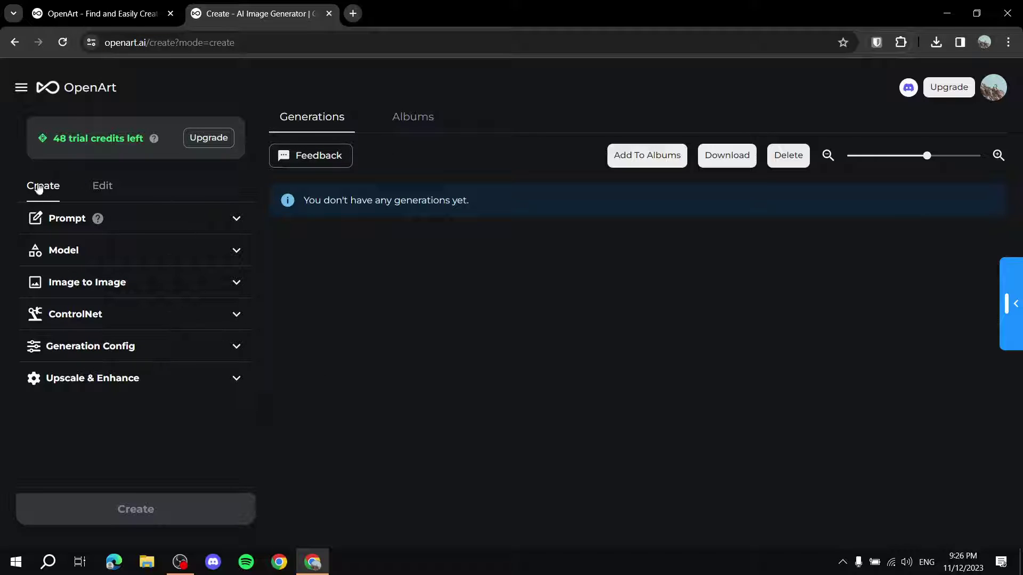
Look at the generator's Edit mode, including its image upload and prompt field, and return to Create mode
left_click(101, 188)
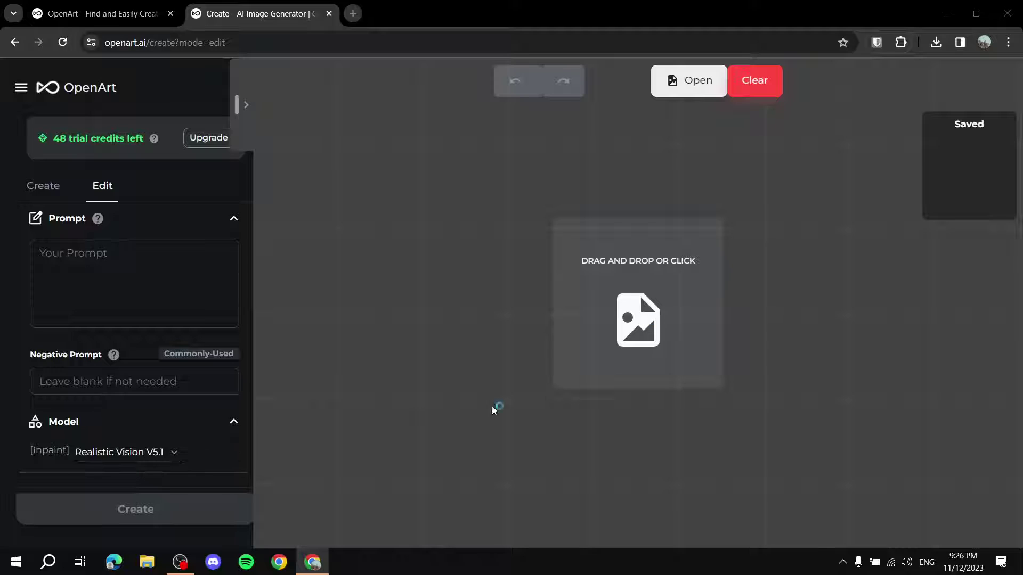
left_click(594, 336)
left_click(495, 9)
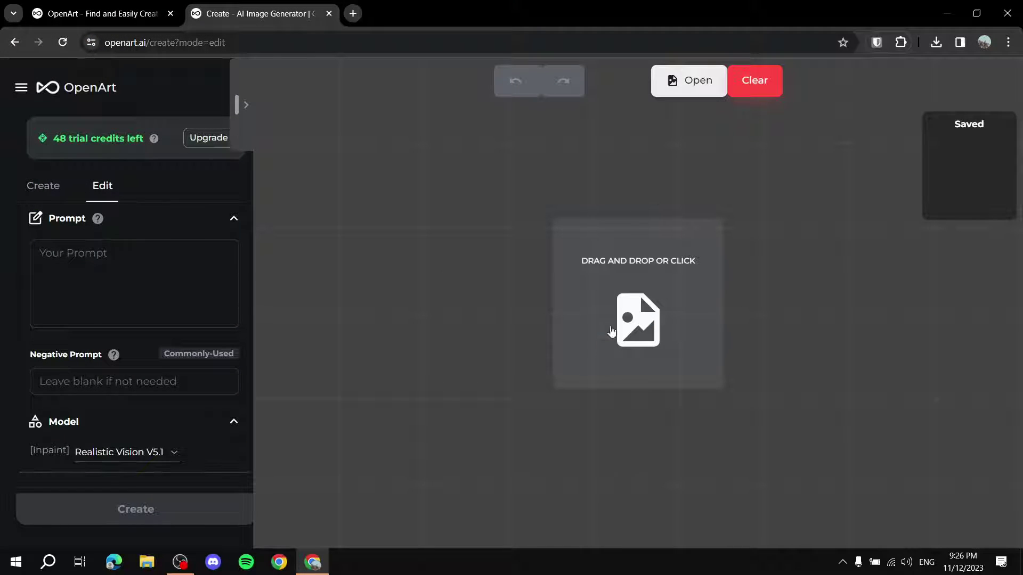
left_click(122, 275)
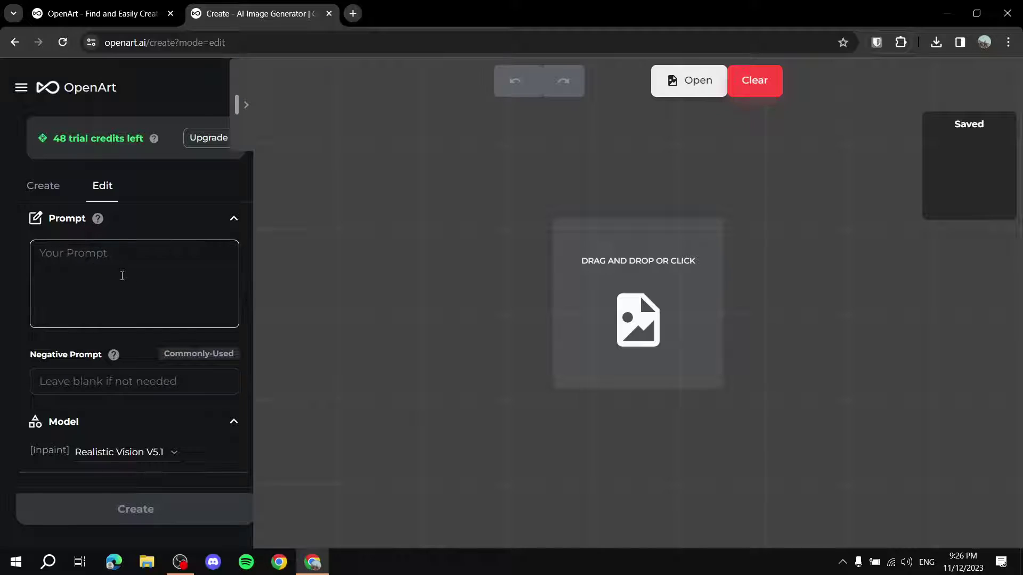
left_click(40, 182)
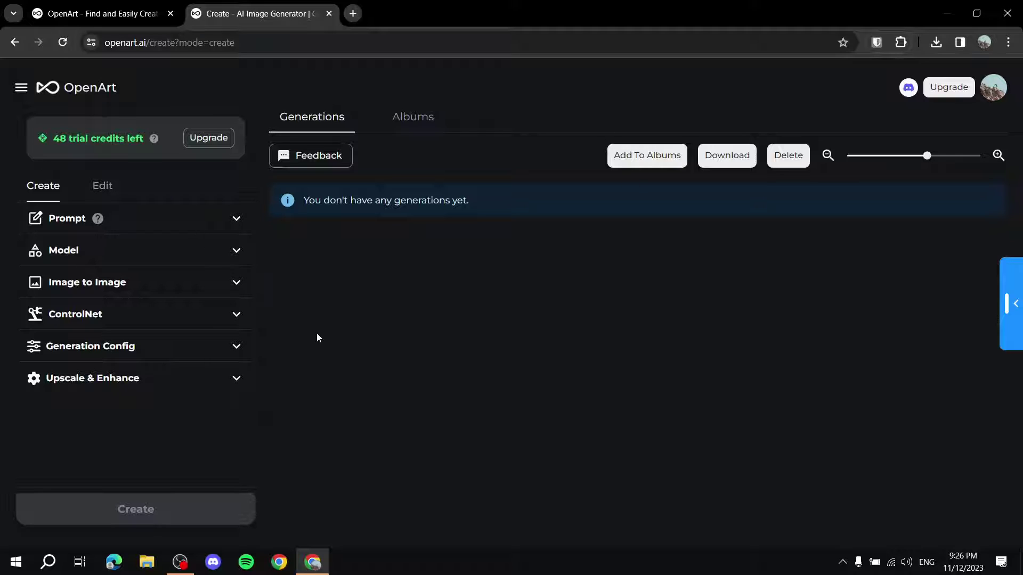
Examine the prompt and negative prompt fields and the Model section of Create mode, collapsing each section
left_click(216, 221)
scroll(155, 244, "down", 2)
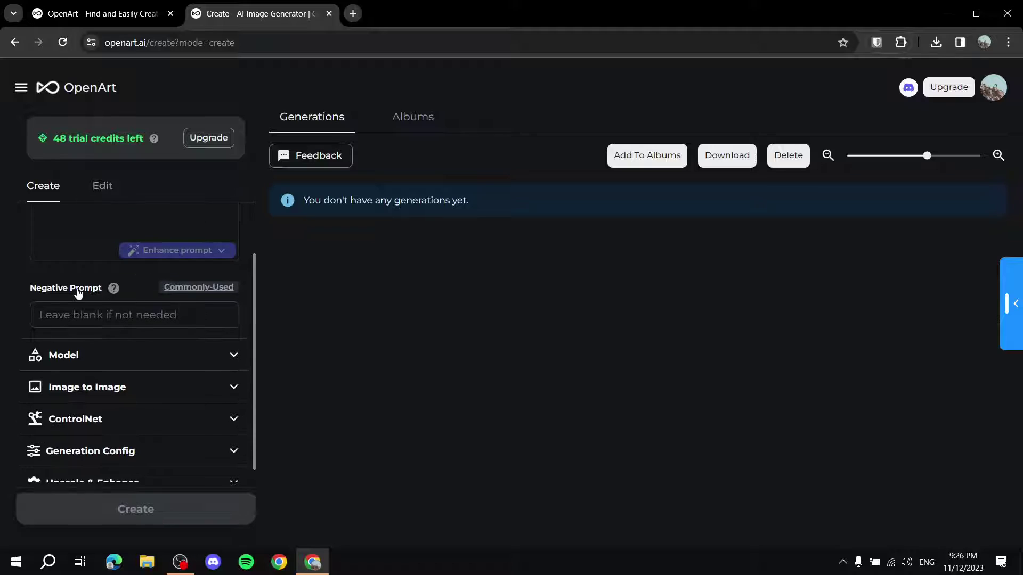
scroll(125, 250, "up", 2)
left_click(126, 266)
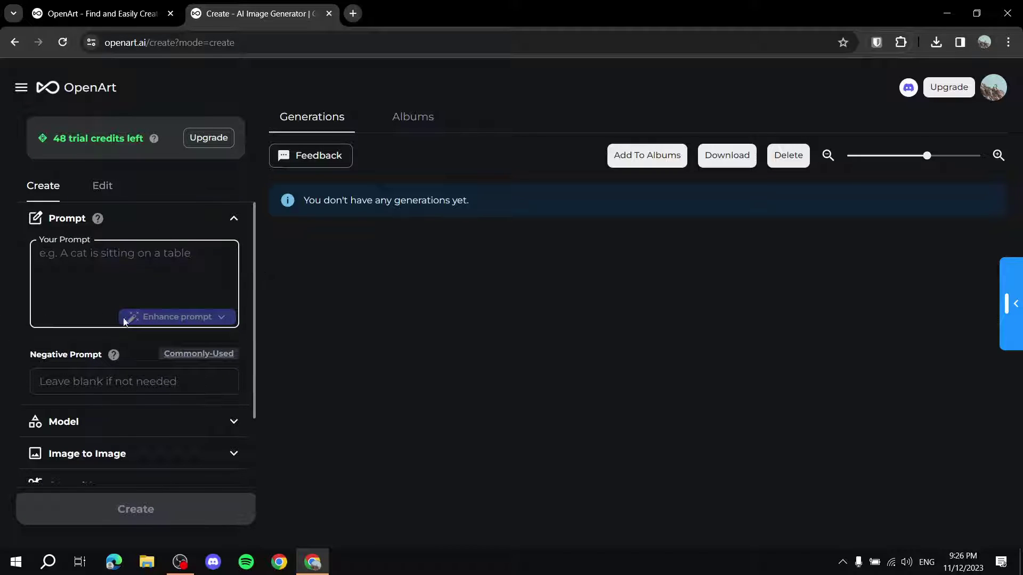
left_click(137, 381)
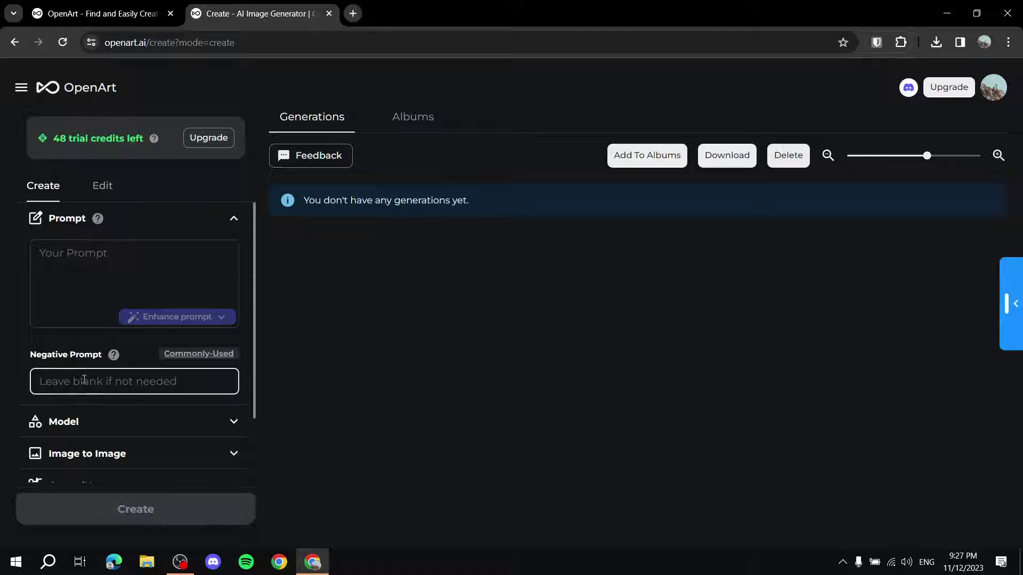
left_click(70, 265)
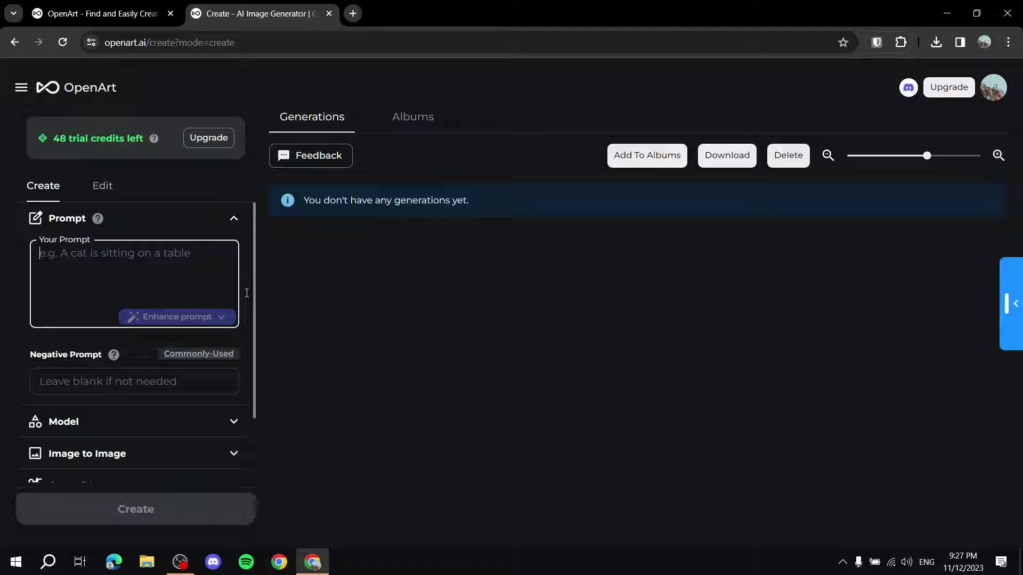
left_click(235, 218)
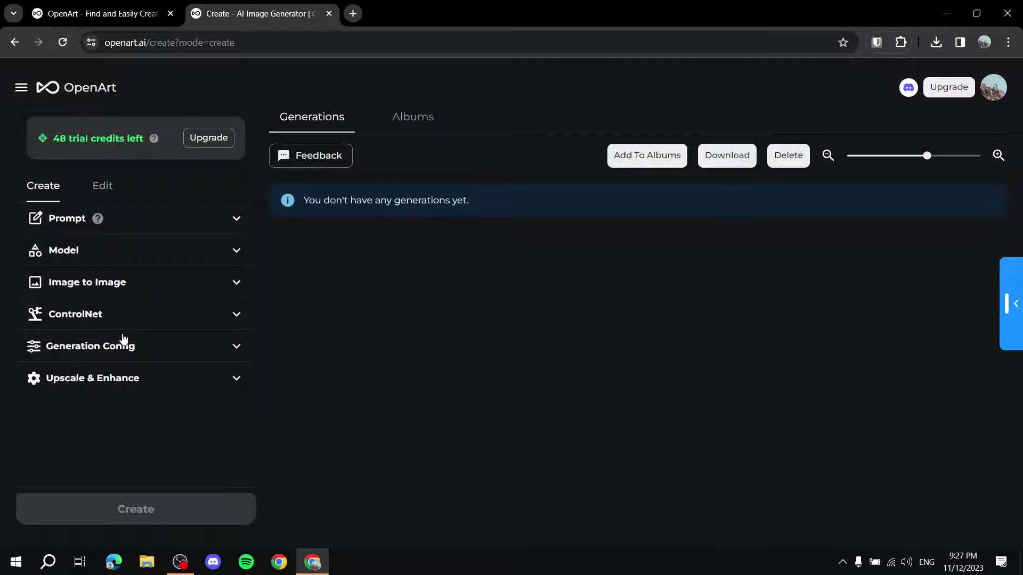
left_click(117, 255)
left_click(121, 258)
Upload the chair photo scopic-ltd-NLlWwR4d3qU-unsplash.jpg from the Desktop as the Image to Image source
left_click(147, 290)
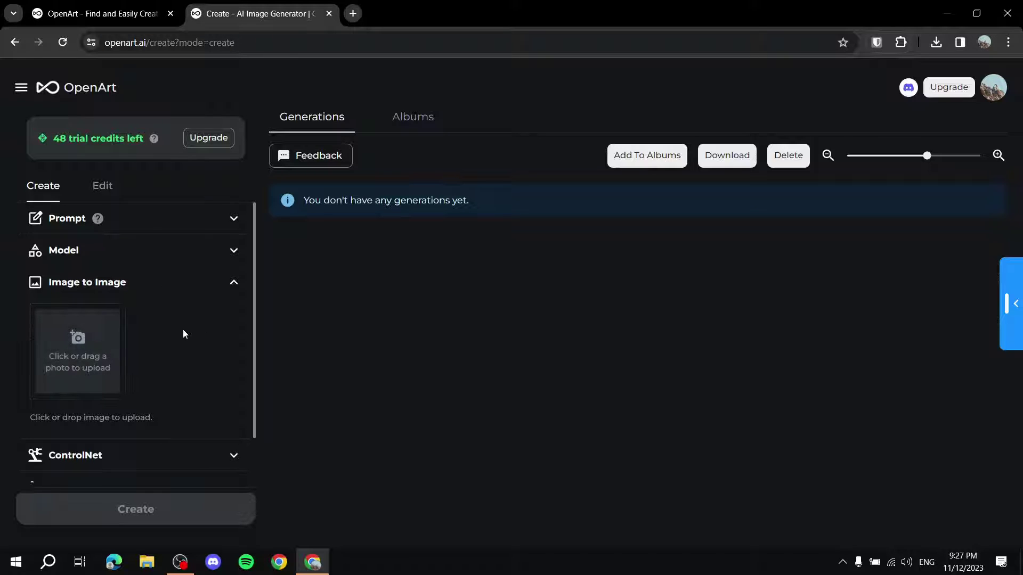
left_click(85, 368)
left_click(228, 109)
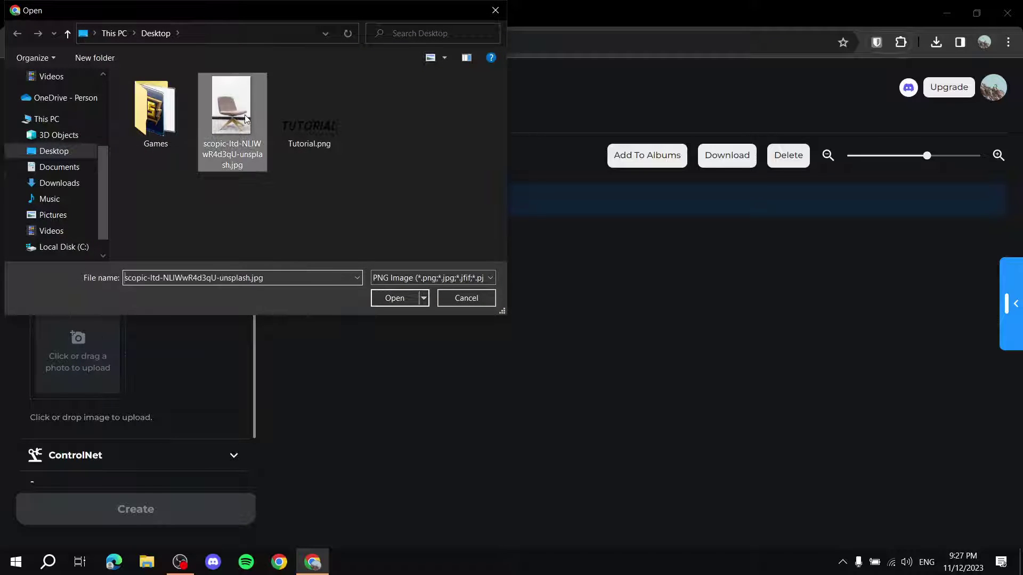
left_click(395, 297)
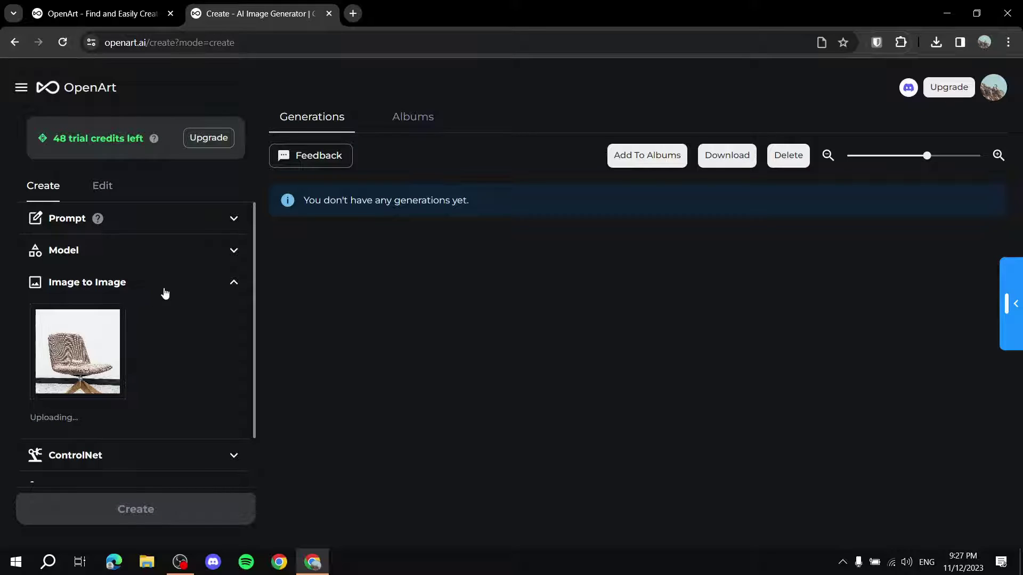
Look at the ControlNet section's image upload option and collapse the section
scroll(192, 316, "down", 1)
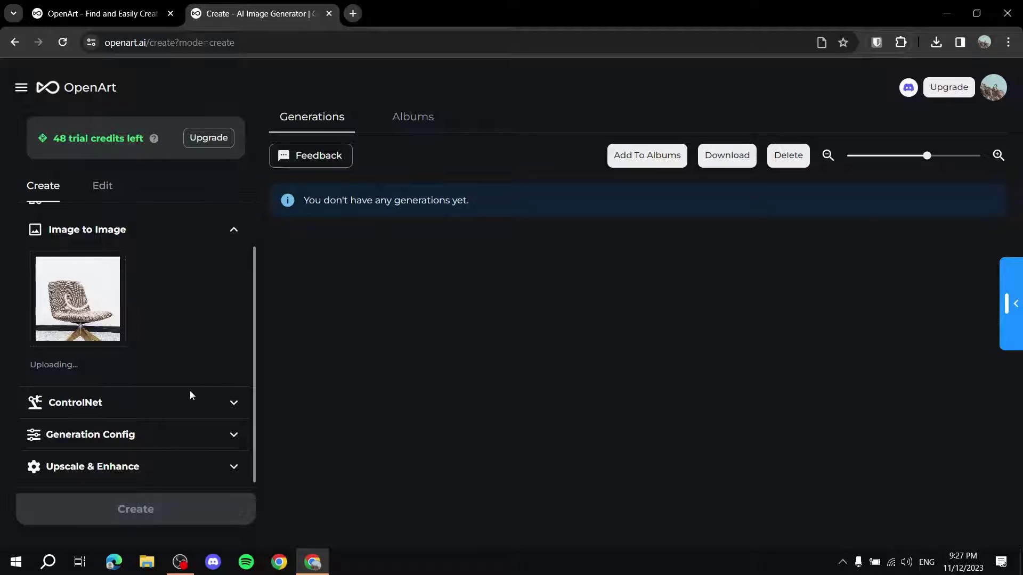
left_click(142, 403)
scroll(190, 343, "down", 3)
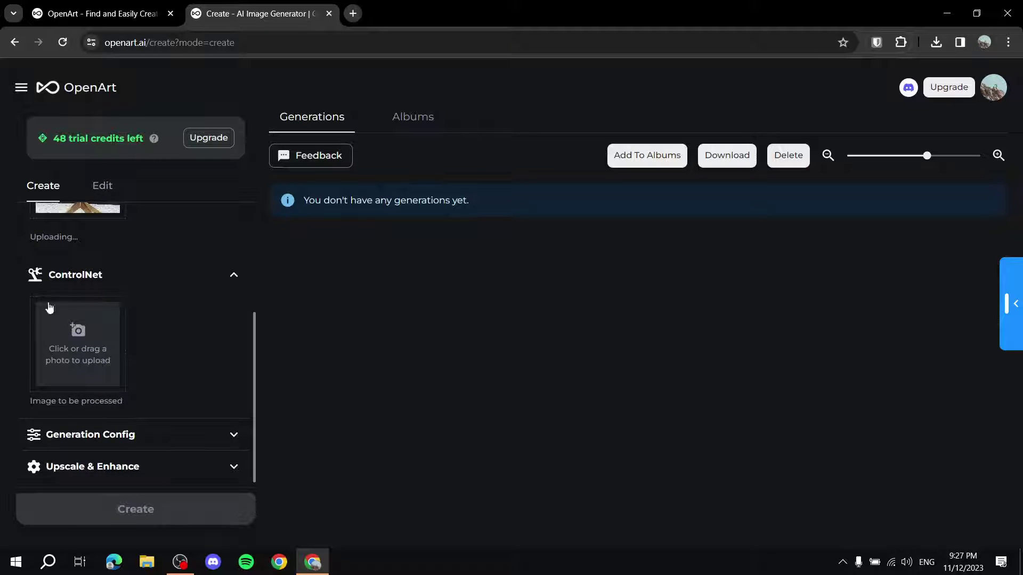
left_click(157, 414)
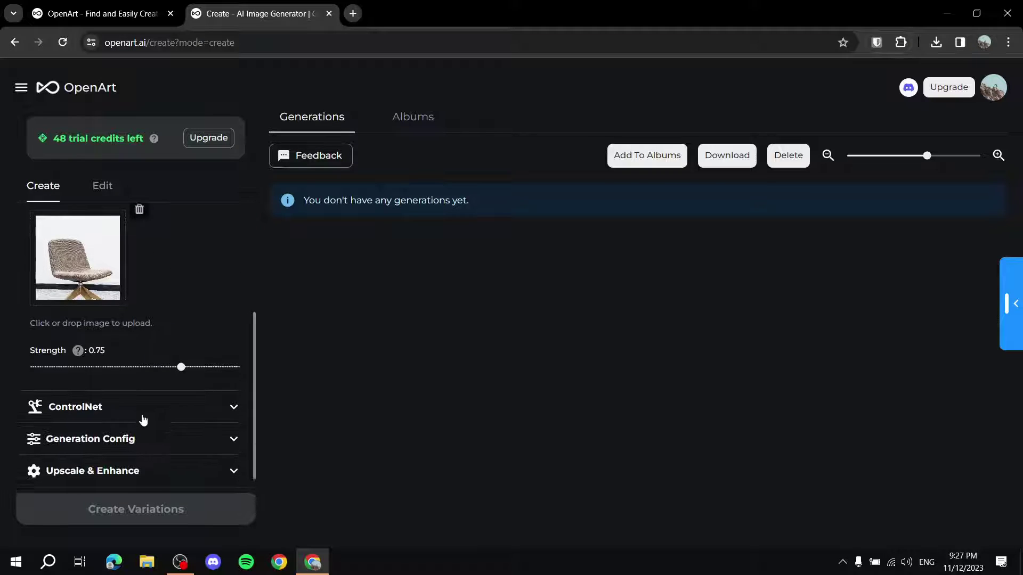
Review the Generation Config settings for number of images, Cfg scale, steps, sampler and seed, and collapse the section
left_click(102, 441)
scroll(96, 426, "down", 4)
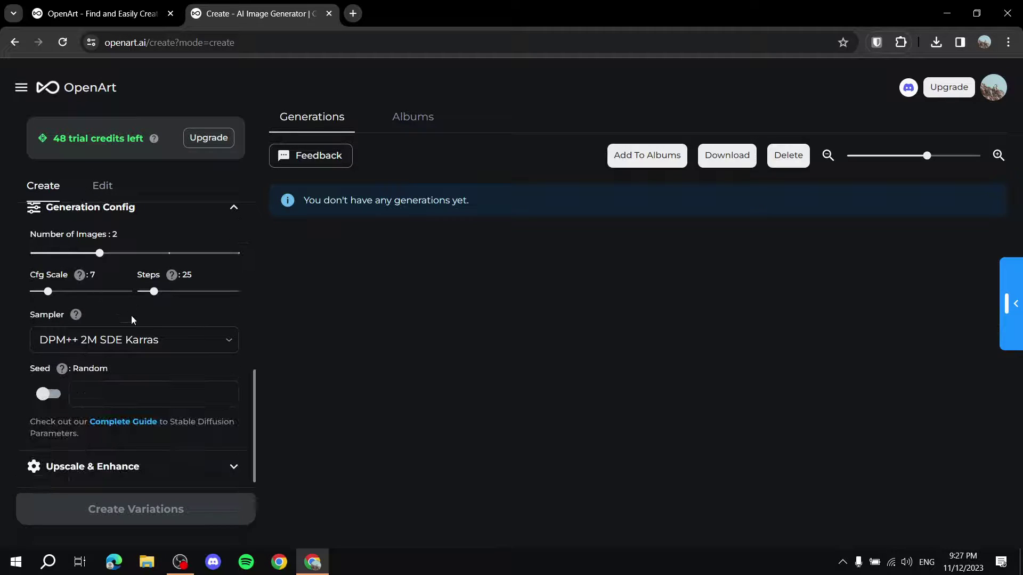
scroll(107, 346, "up", 2)
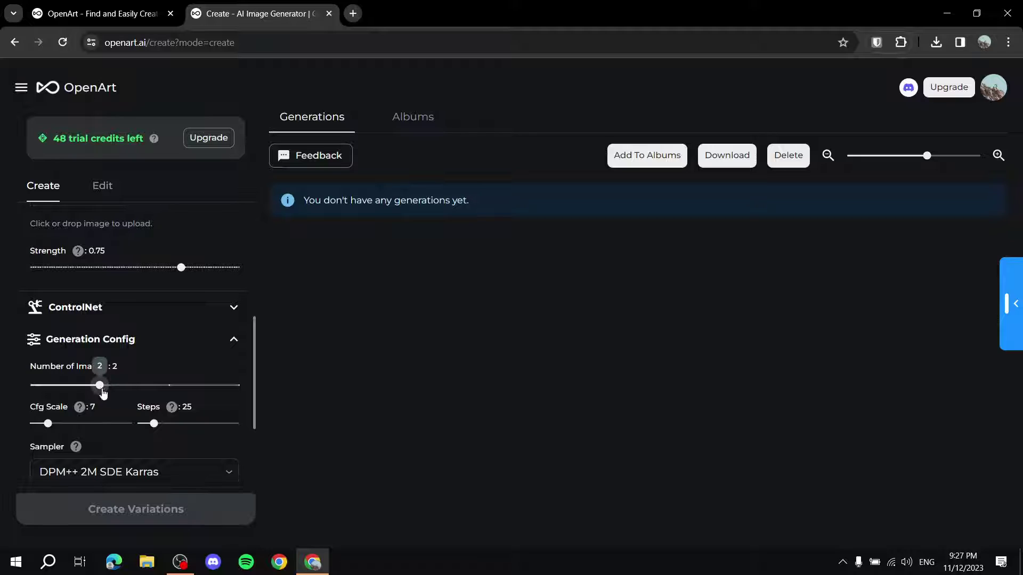
scroll(181, 302, "down", 1)
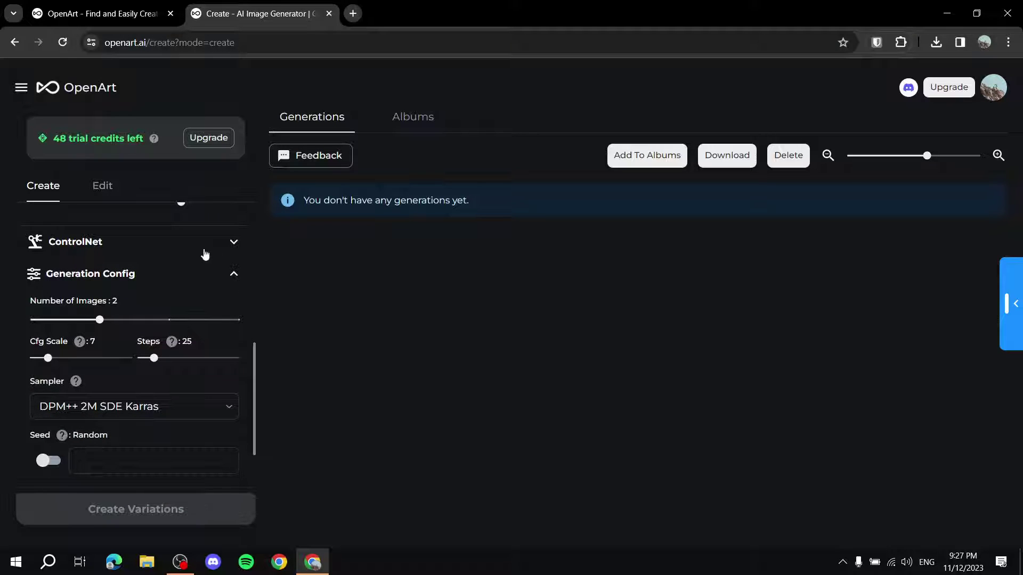
left_click(230, 277)
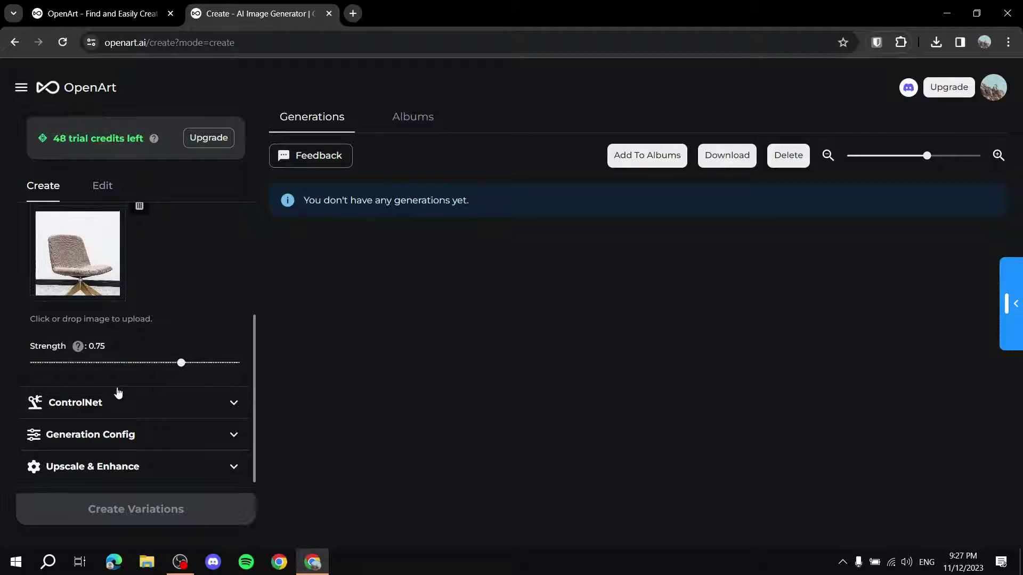
Review the Upscale & Enhance options for output scale and face or anime enhancement, and collapse the section
left_click(173, 465)
scroll(159, 410, "down", 2)
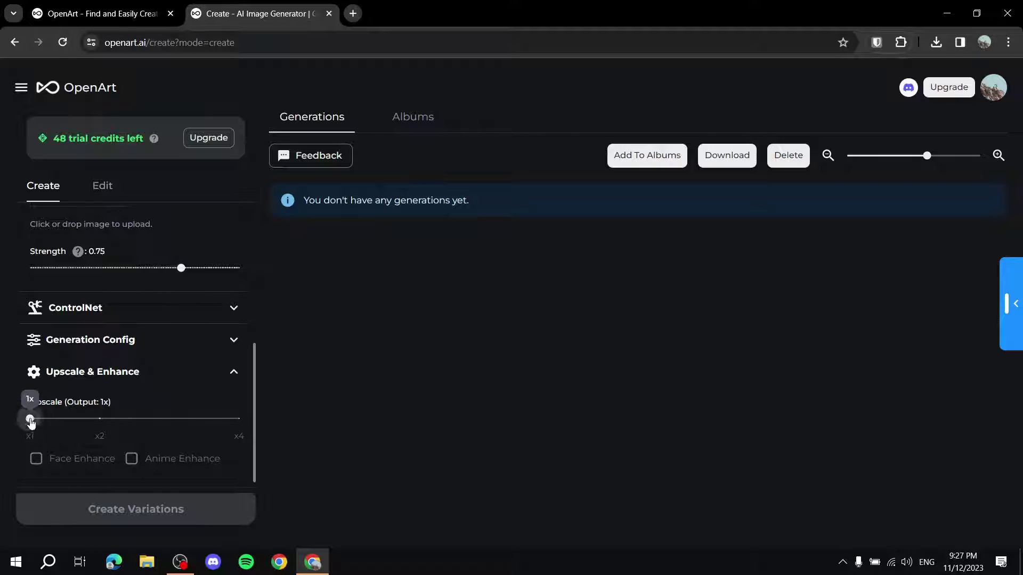
mouse_move(30, 419)
left_mouse_down()
mouse_move(98, 418)
mouse_move(32, 418)
left_mouse_up()
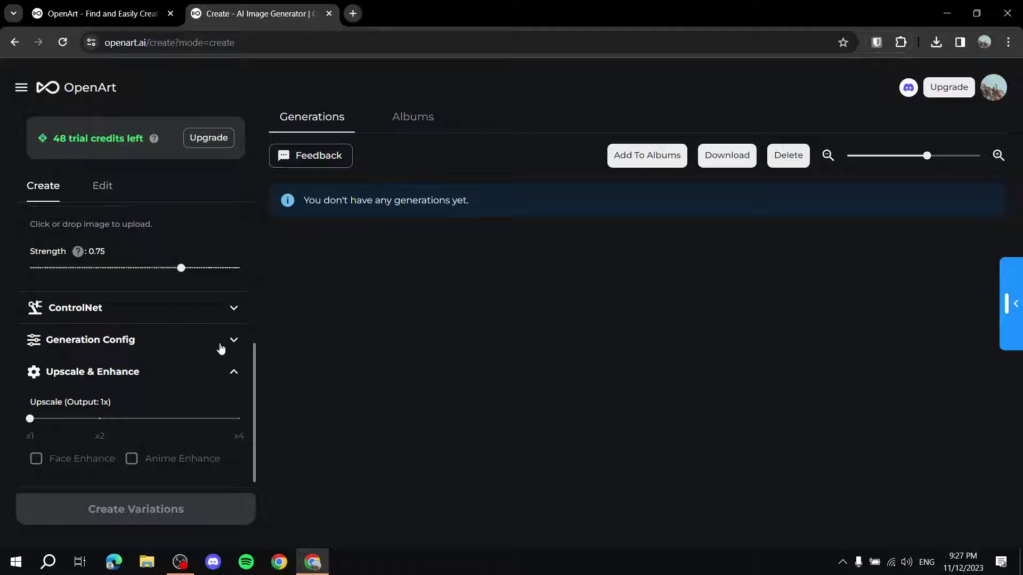
left_click(230, 371)
Enter "Different designs for the chair." as the prompt for the uploaded chair photo's variations
scroll(108, 392, "up", 3)
scroll(103, 378, "down", 2)
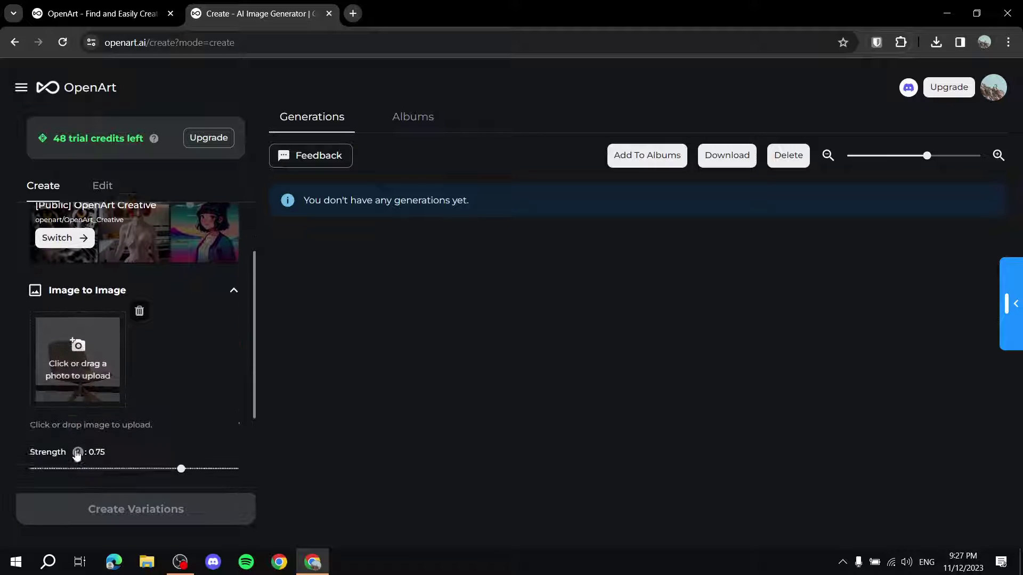
scroll(101, 366, "up", 2)
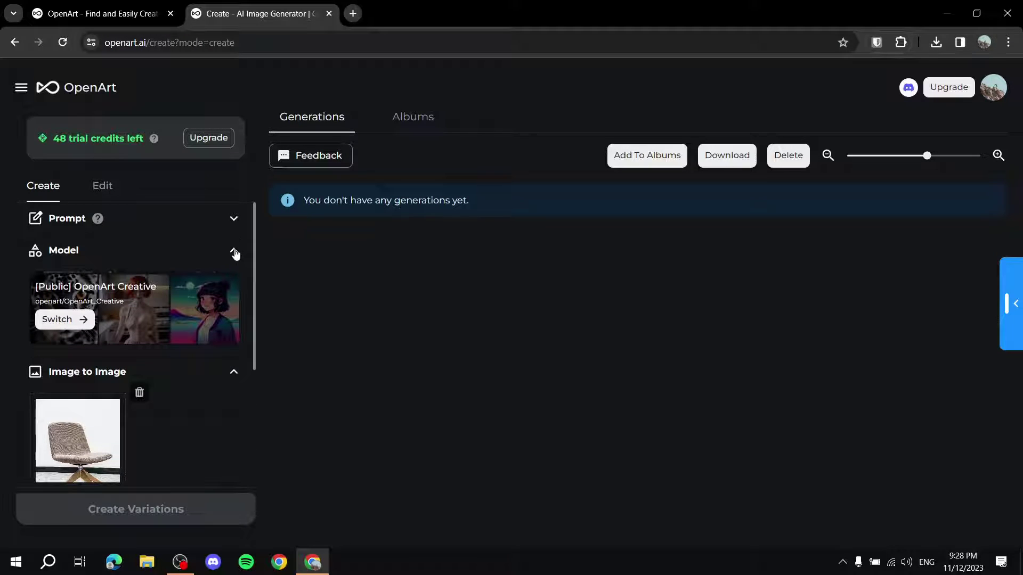
left_click(234, 221)
scroll(162, 253, "down", 5)
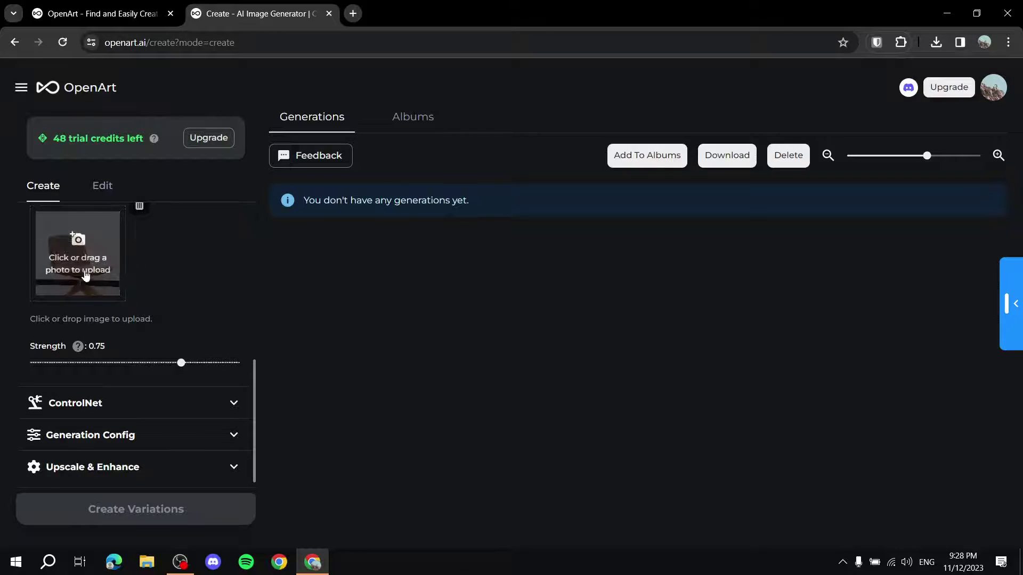
scroll(174, 419, "up", 5)
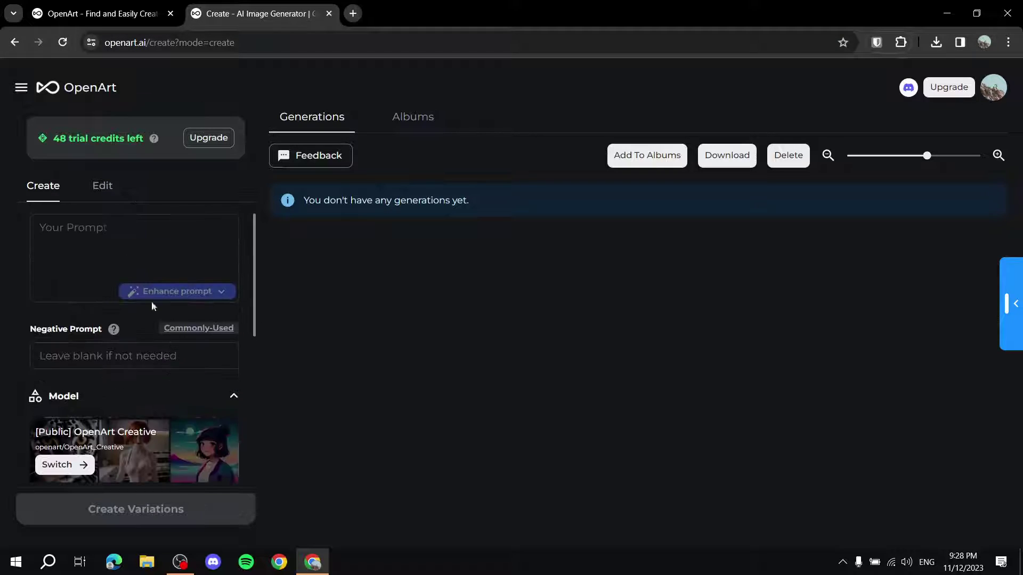
left_click(135, 229)
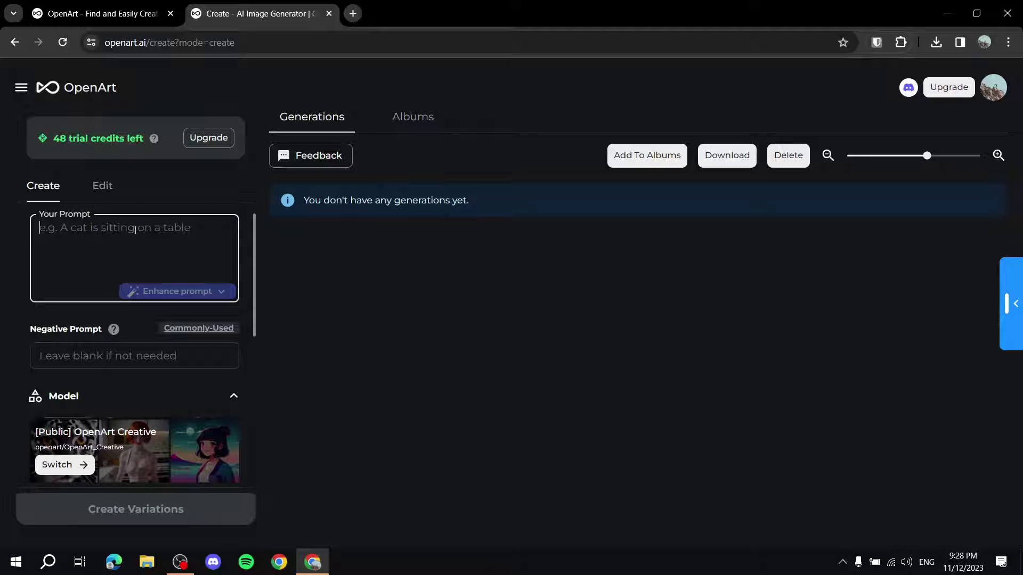
type("Provi")
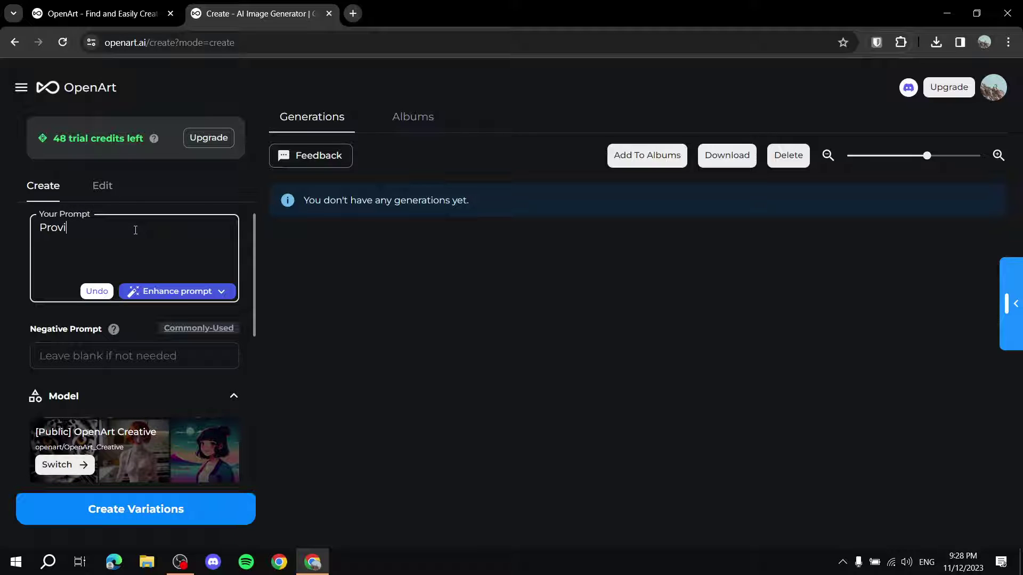
key("BackSpace")
key("BackSpace")
type("Different designs for the chair.")
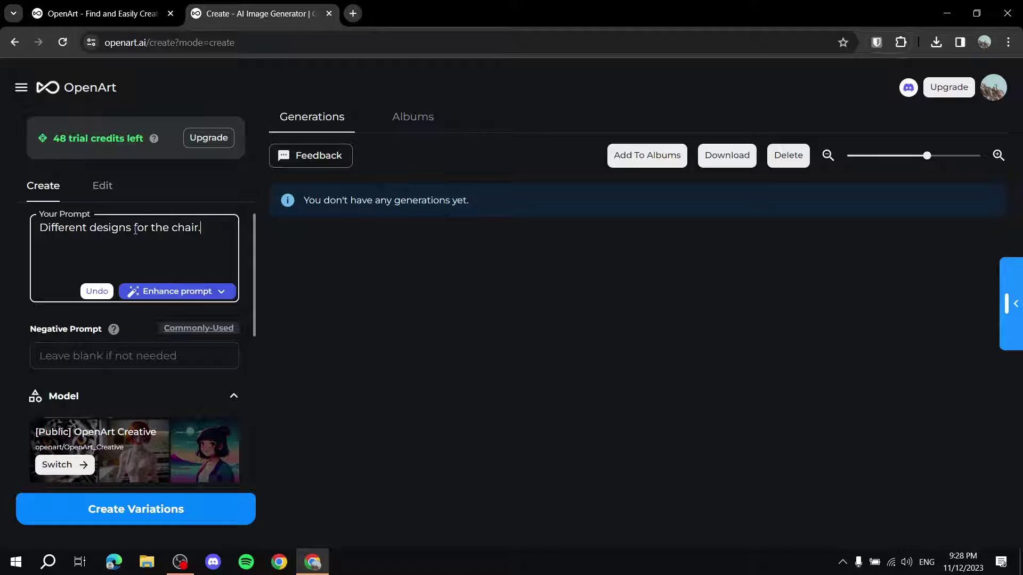
Expand the Generation Config section and examine the Cfg Scale's explanation and slider
scroll(244, 273, "down", 6)
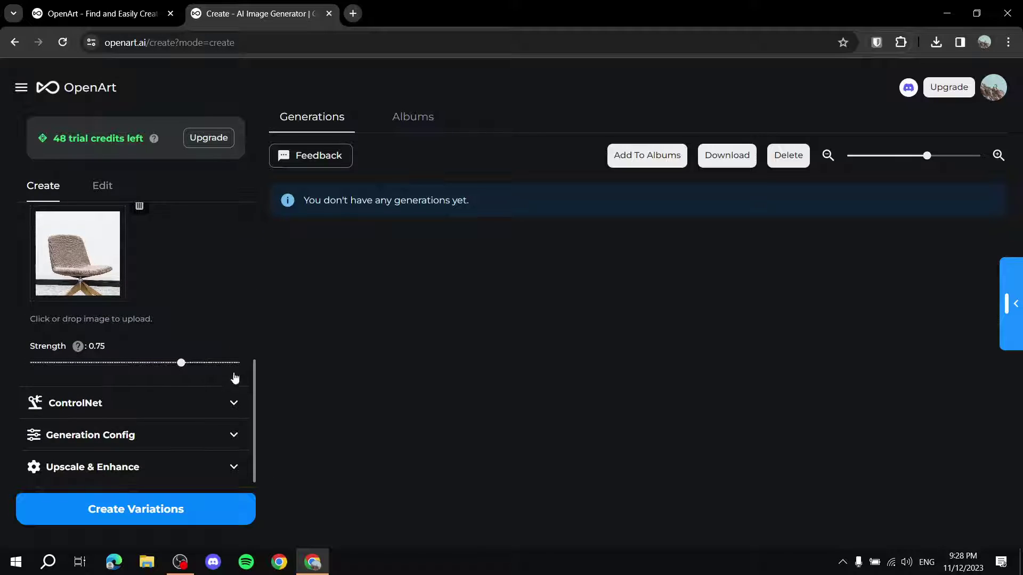
left_click(75, 436)
scroll(235, 376, "down", 4)
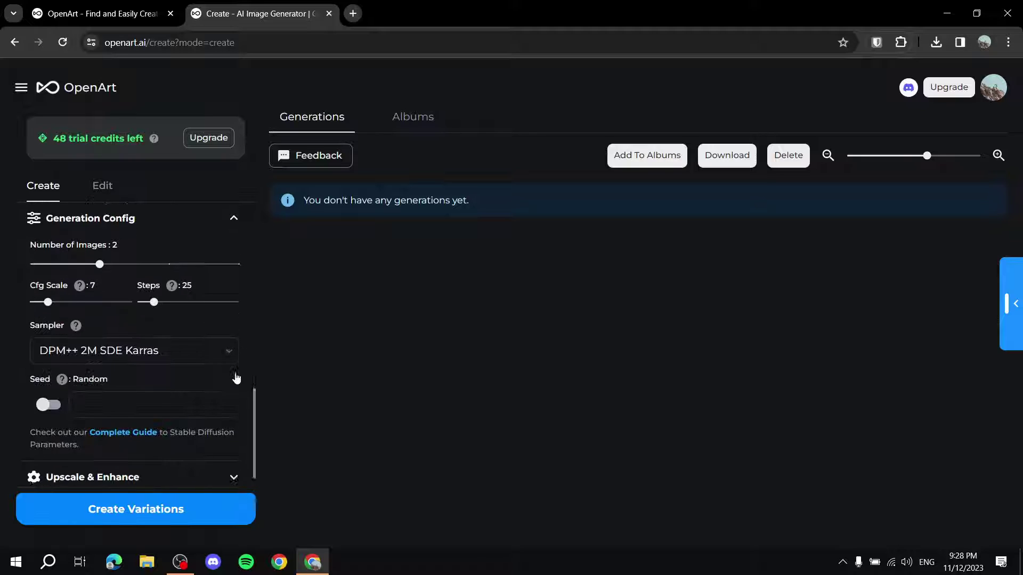
scroll(86, 318, "up", 3)
scroll(87, 318, "down", 1)
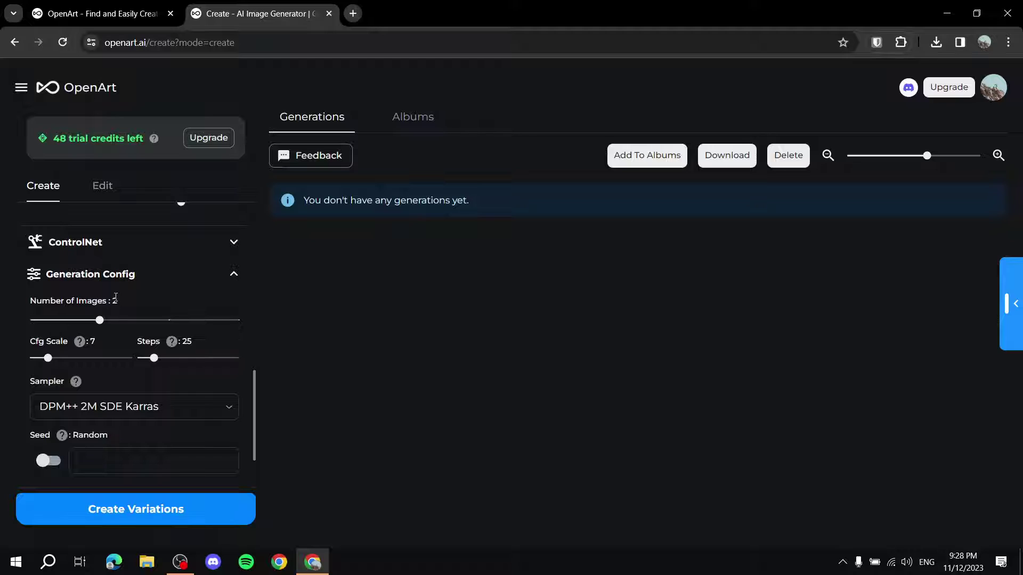
mouse_move(80, 345)
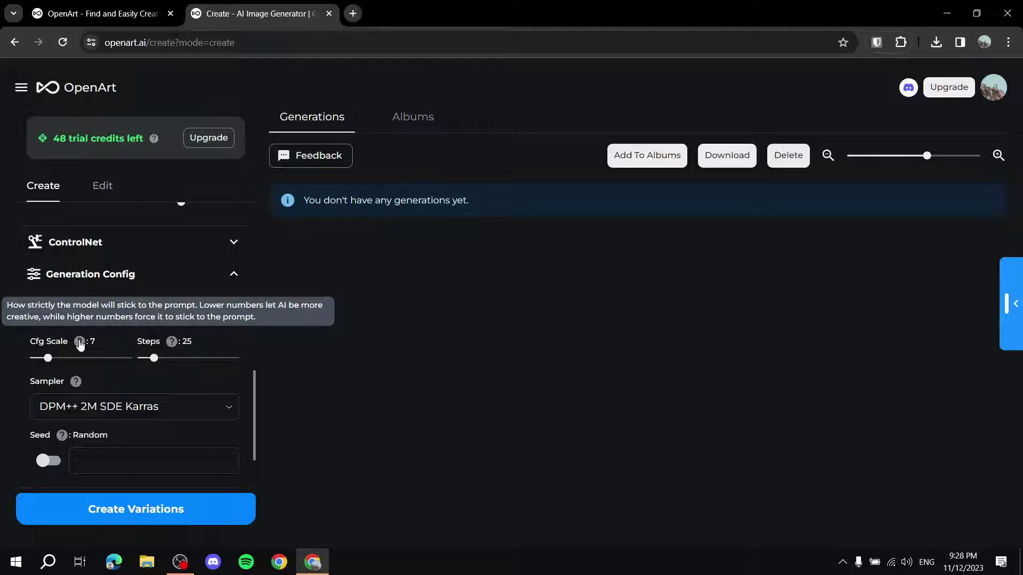
mouse_move(50, 363)
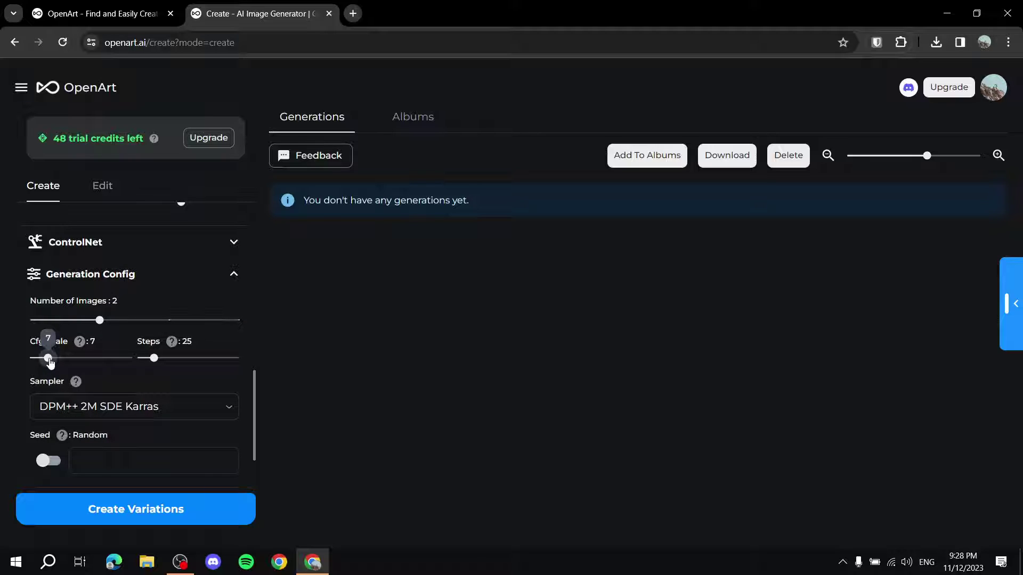
mouse_move(50, 361)
left_mouse_down()
mouse_move(87, 360)
mouse_move(49, 361)
left_mouse_up()
mouse_move(48, 360)
left_mouse_down()
mouse_move(64, 364)
mouse_move(50, 362)
left_mouse_up()
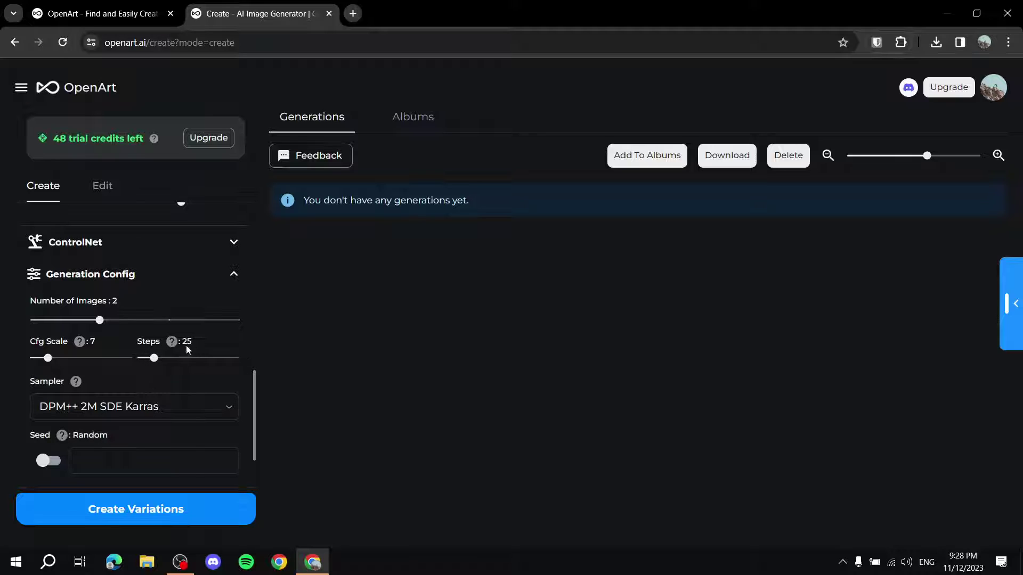
Check the explanation of the Steps setting and set Steps to 41
mouse_move(174, 344)
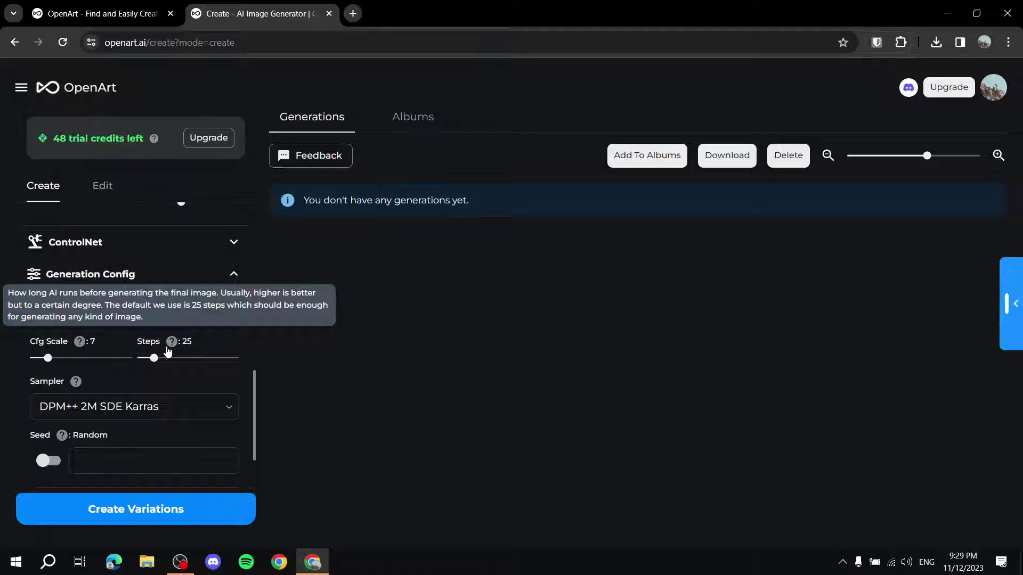
mouse_move(155, 359)
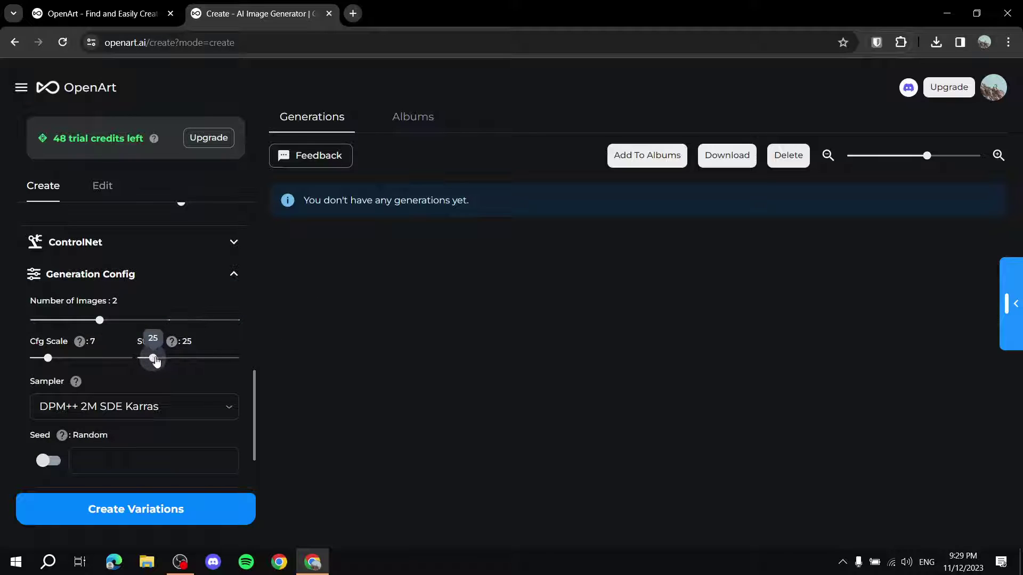
left_click_drag(155, 361, 172, 359)
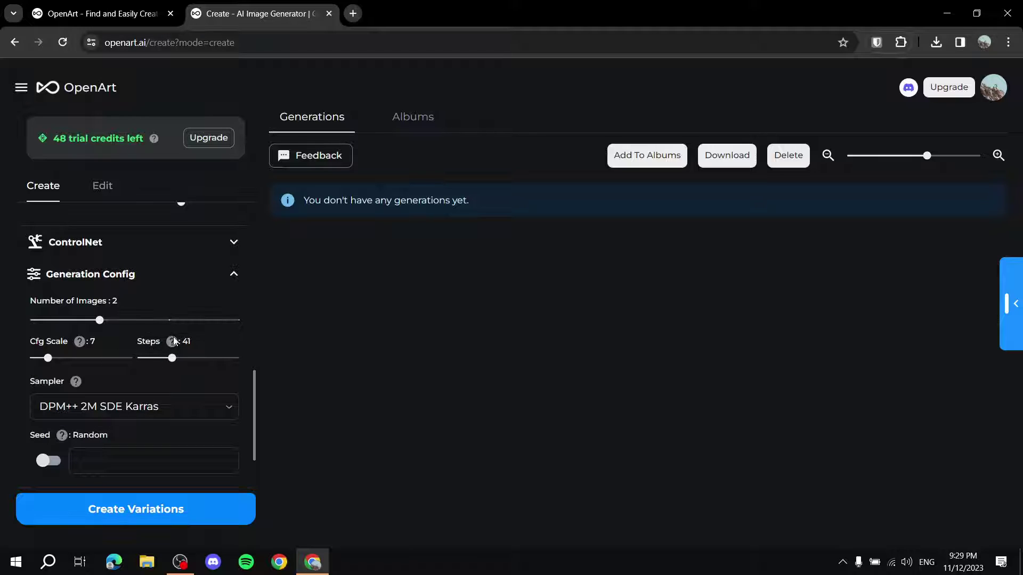
Check the remaining settings, prompt and chair photo, and generate the chair variations
scroll(128, 384, "down", 1)
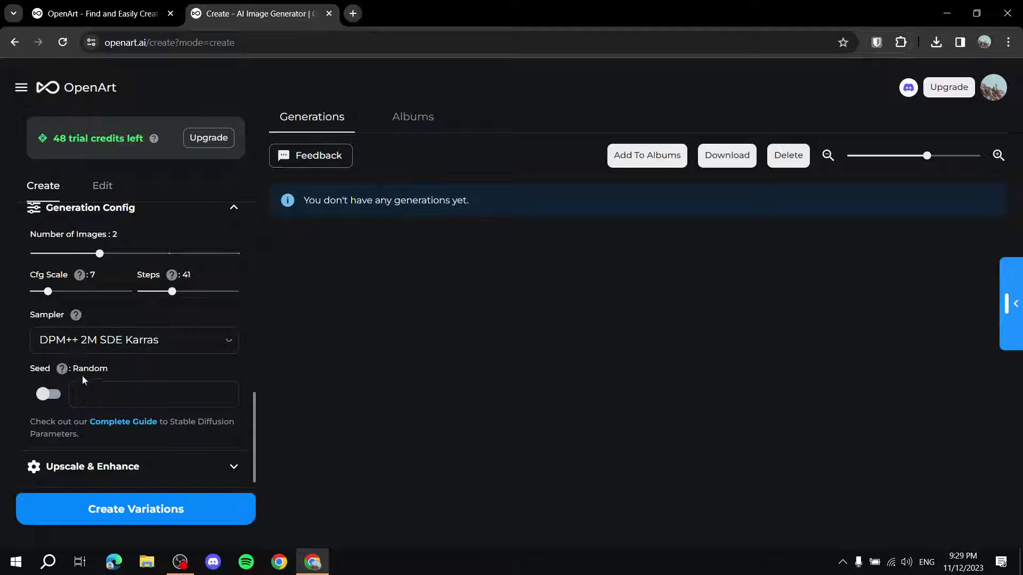
scroll(190, 332, "up", 2)
scroll(126, 371, "up", 4)
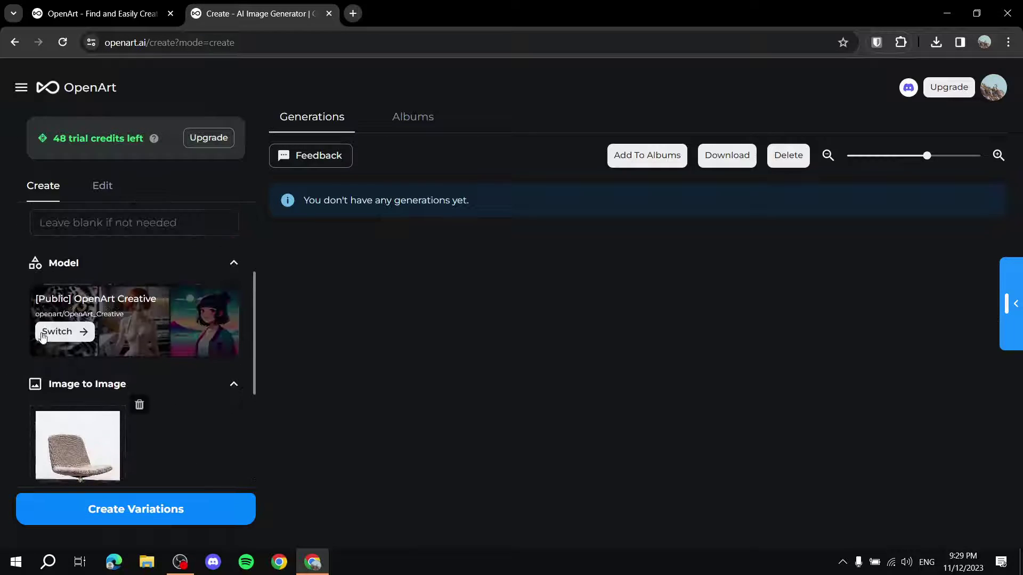
scroll(23, 292, "down", 3)
scroll(160, 233, "up", 5)
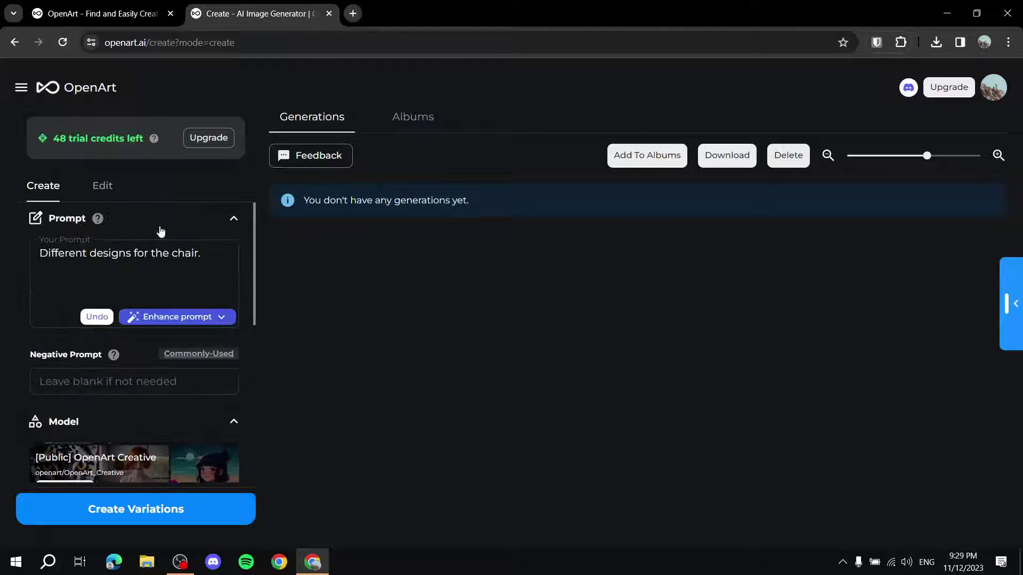
scroll(66, 229, "down", 4)
scroll(133, 416, "up", 3)
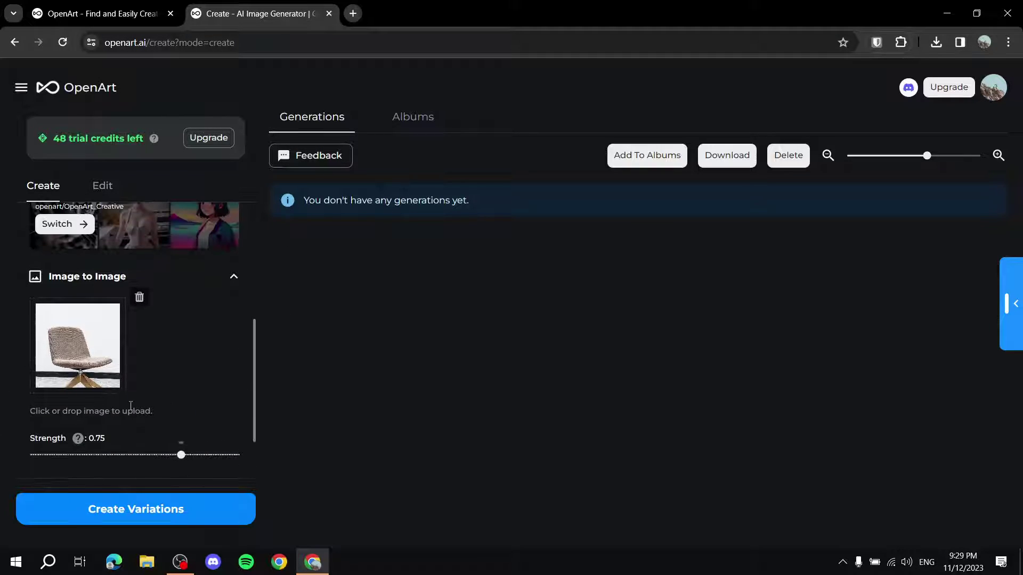
left_click(179, 514)
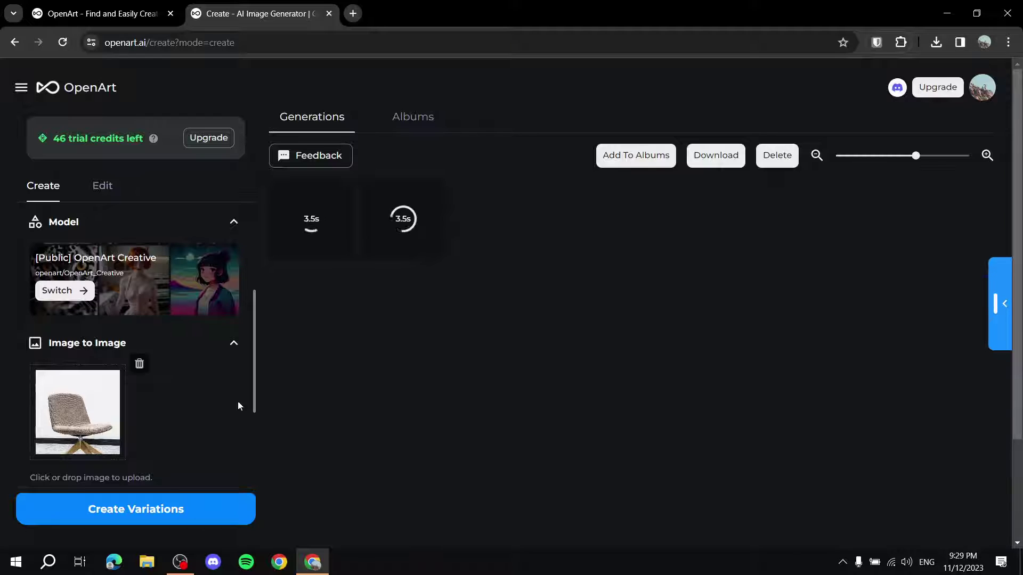
scroll(199, 414, "up", 4)
scroll(215, 377, "down", 8)
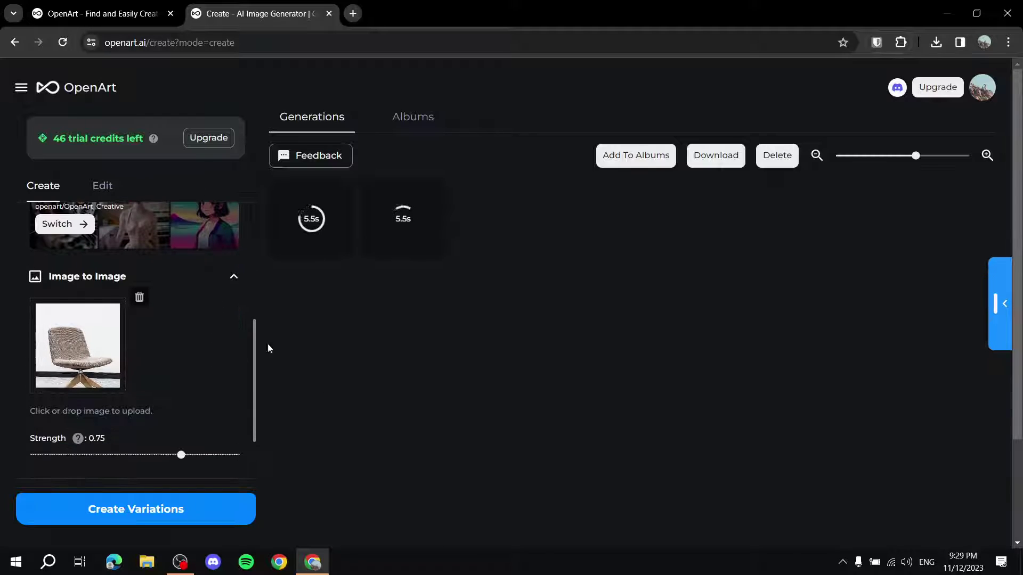
scroll(583, 301, "up", 3)
scroll(208, 364, "up", 4)
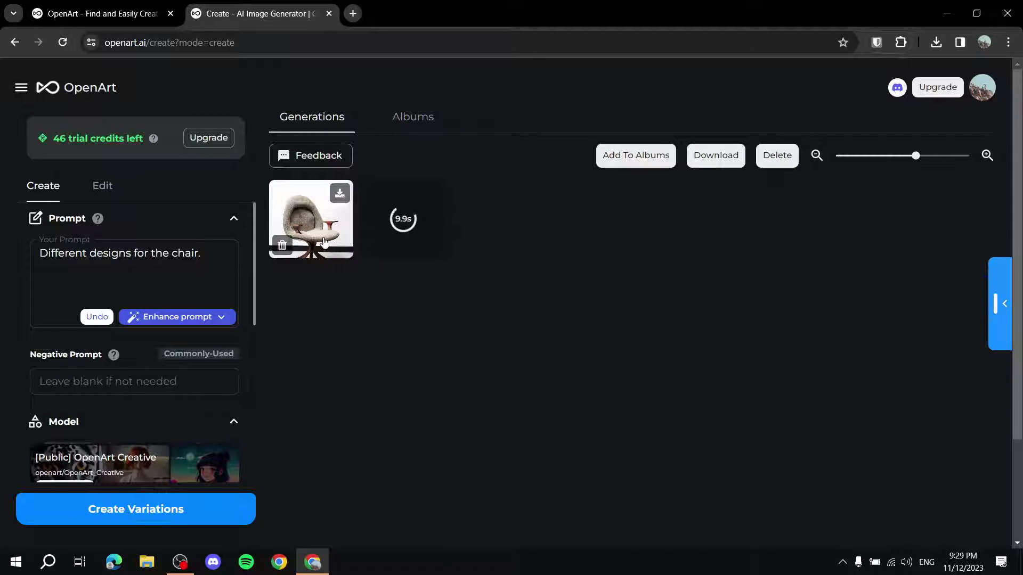
View both generated chair designs alongside the original photo and generation details, and close the preview
left_click(311, 221)
scroll(462, 344, "down", 1)
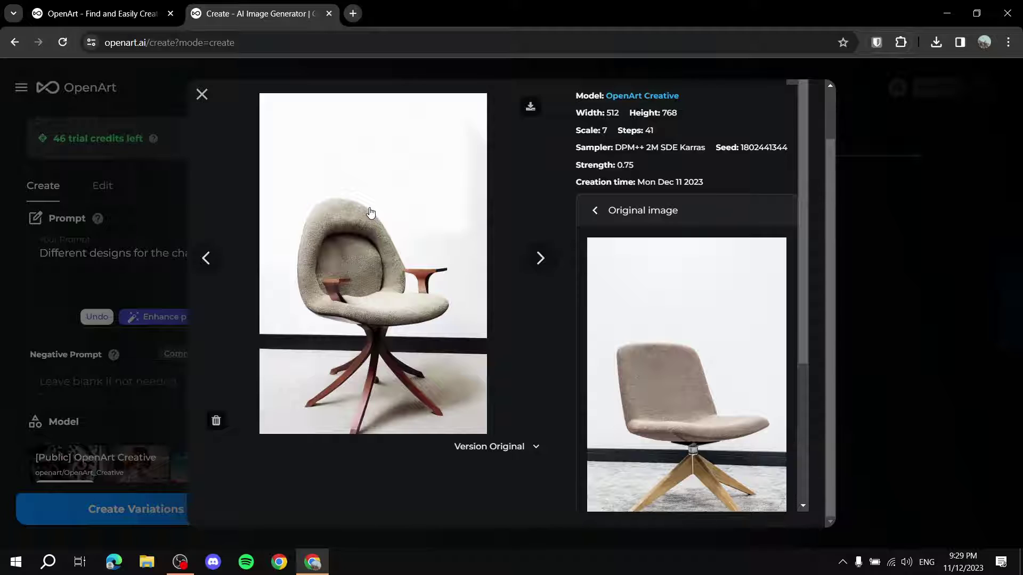
left_click(542, 259)
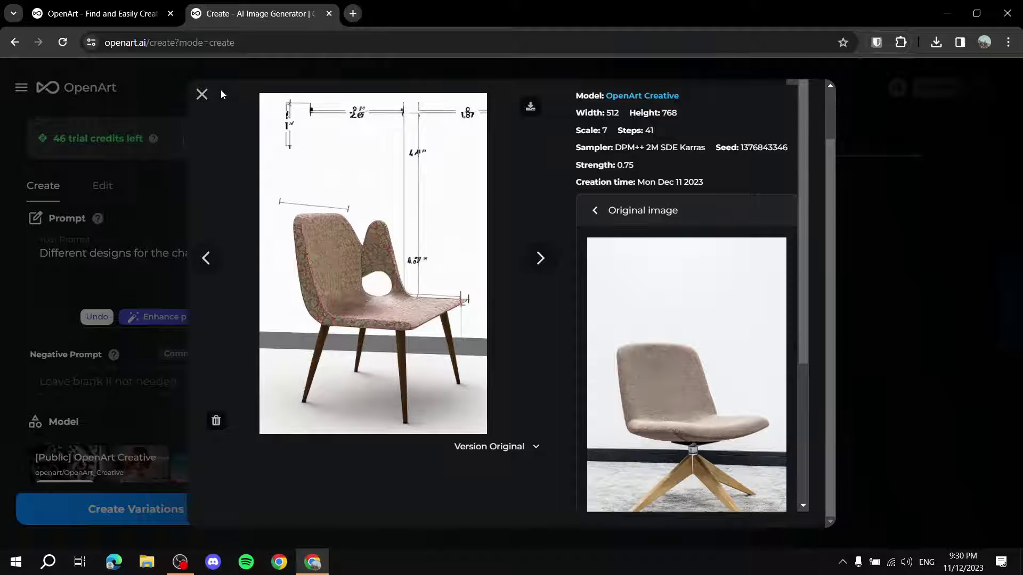
left_click(202, 94)
Set Steps to 25 in the Generation Config section
scroll(213, 341, "down", 10)
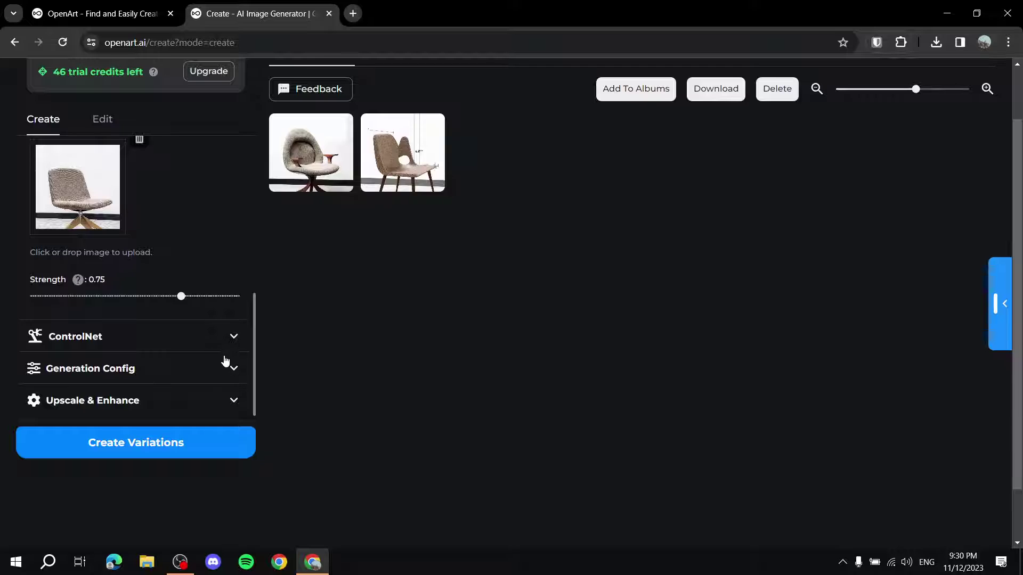
left_click(228, 366)
scroll(222, 354, "down", 3)
left_click_drag(171, 326, 154, 326)
scroll(215, 335, "up", 10)
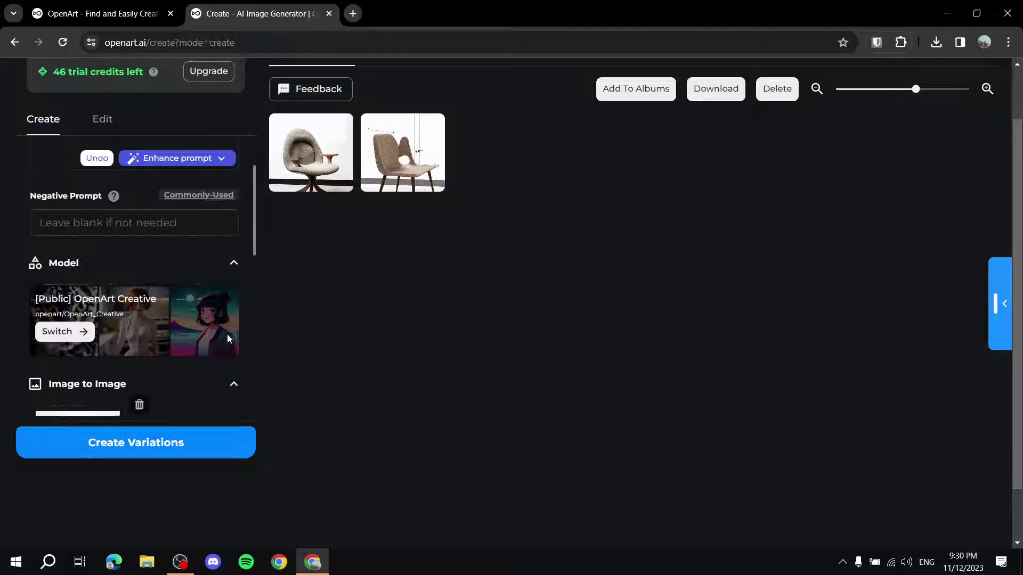
Remove the chair photo from Image to Image and collapse the Model and Image to Image sections
left_click(212, 253)
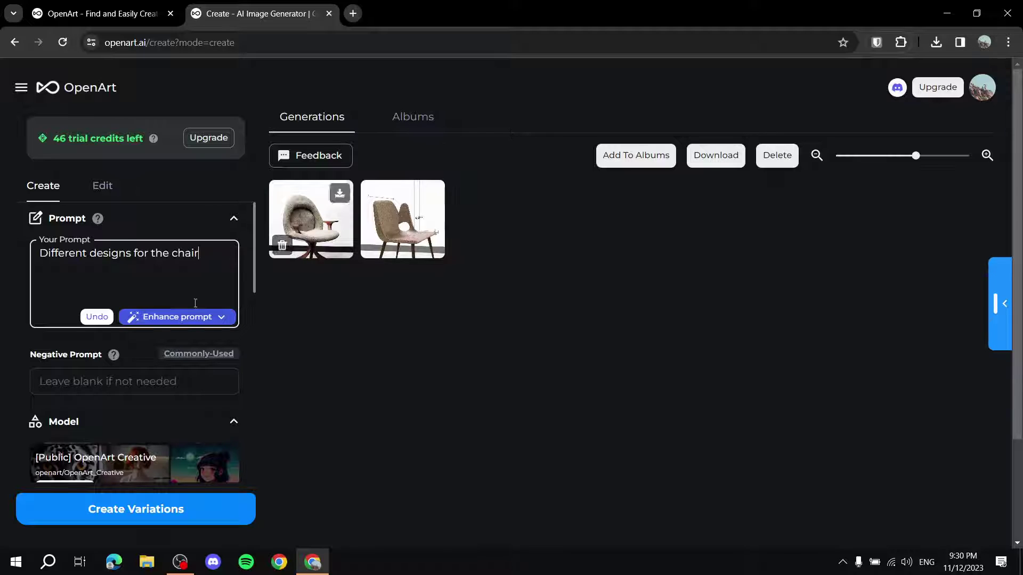
scroll(217, 325, "down", 5)
scroll(184, 364, "up", 3)
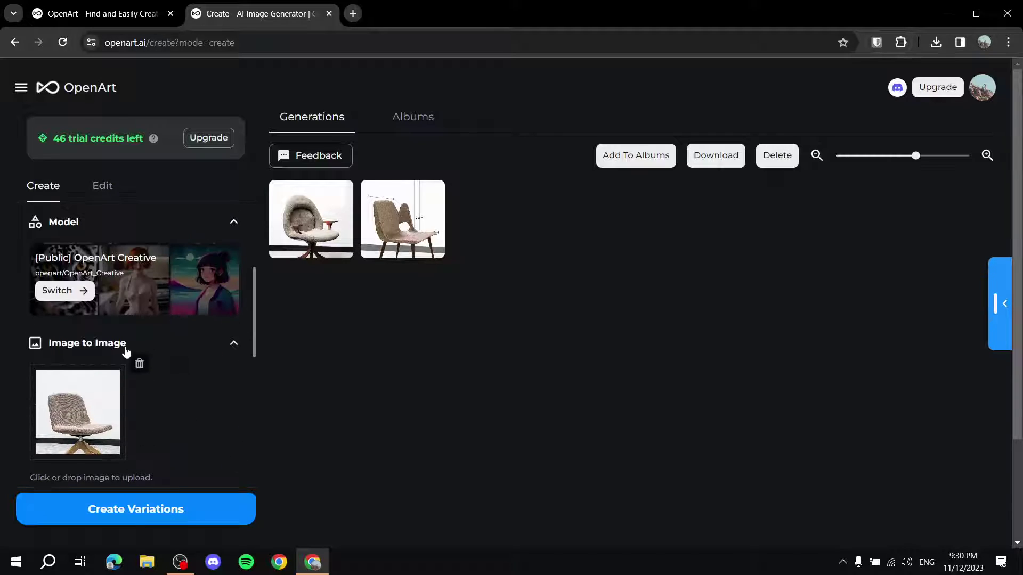
scroll(152, 325, "down", 1)
left_click(137, 296)
scroll(197, 344, "up", 5)
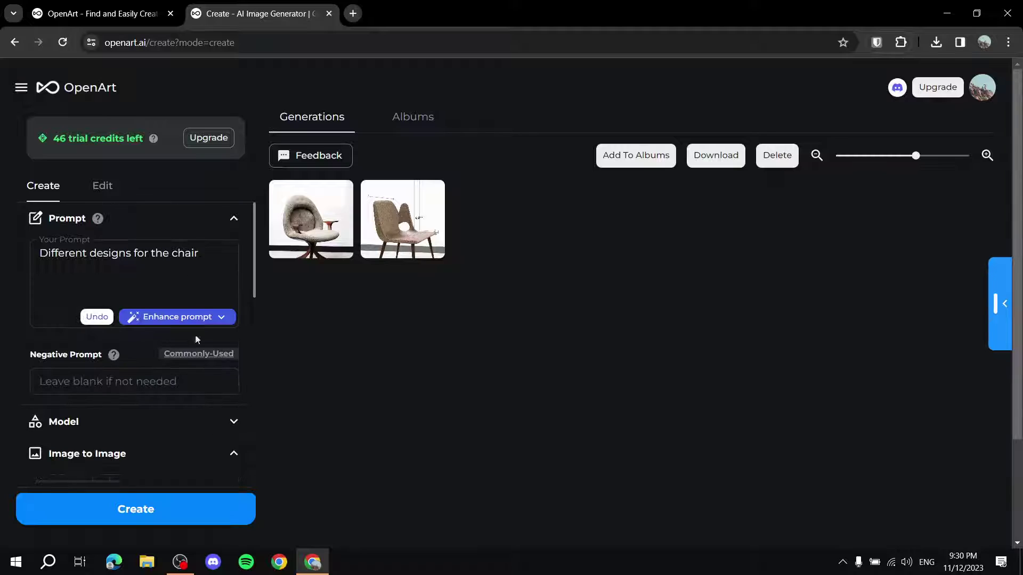
scroll(194, 337, "down", 3)
left_click(233, 323)
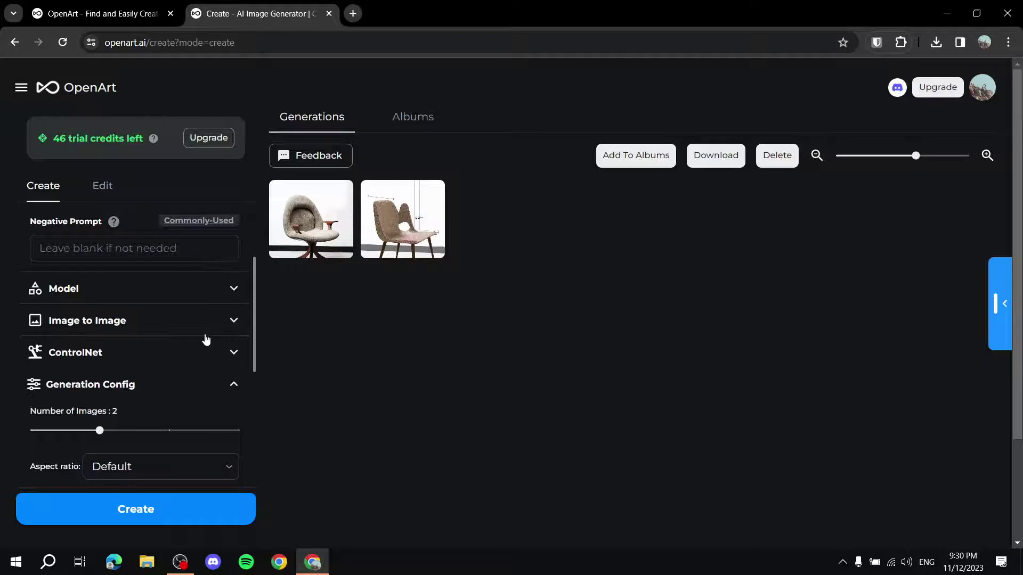
Replace the prompt with the photorealistic Volcano Hekla eruption description ending "With lightning in the background" and generate the images
scroll(200, 342, "up", 3)
left_click_drag(210, 293, 3, 257)
key("BackSpace")
type("Photo of a powerful Volcanic eruption in Iceland of Volcano Hekla, Photorealistic, intricate details. HDR, UHD 32K. taken with Canon 5D Mk4. By chimera of all the best artists. High quality photography of volcano, Natural light, Professional photography. Golden ratio. Epic scenery, epic light, big contrast. Hyper realistic 4d. dawn, Incandescent, 16k, Unreal Engine, Volumetric Lighting, Ray Tracing Global Illumination")
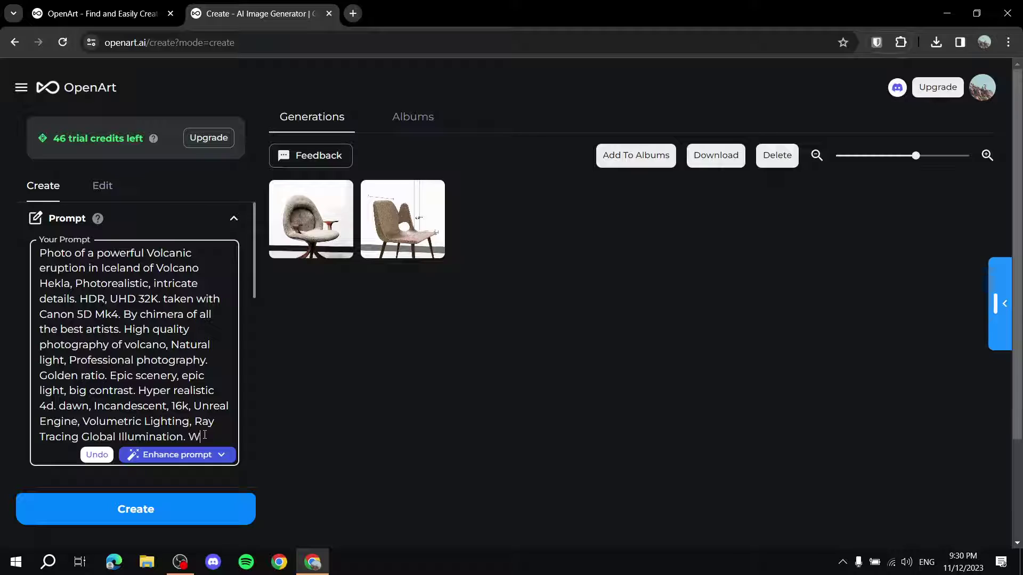
type("lightni")
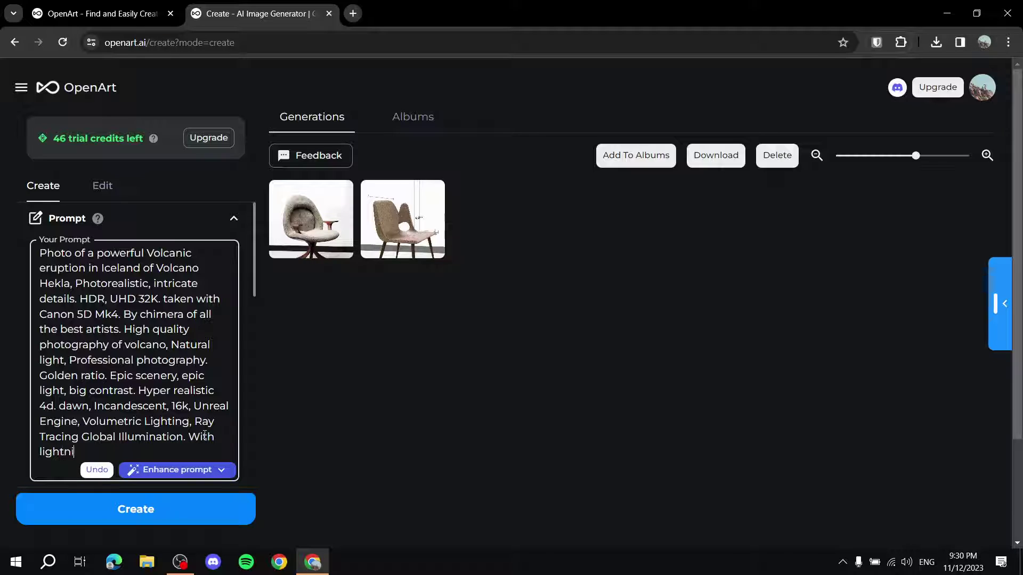
type("ng in the background")
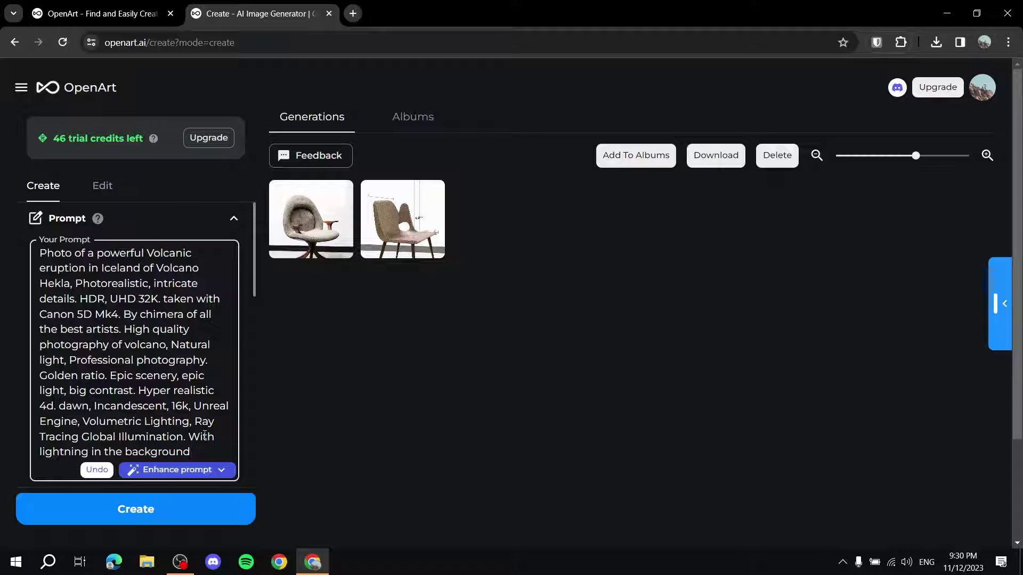
left_click(193, 507)
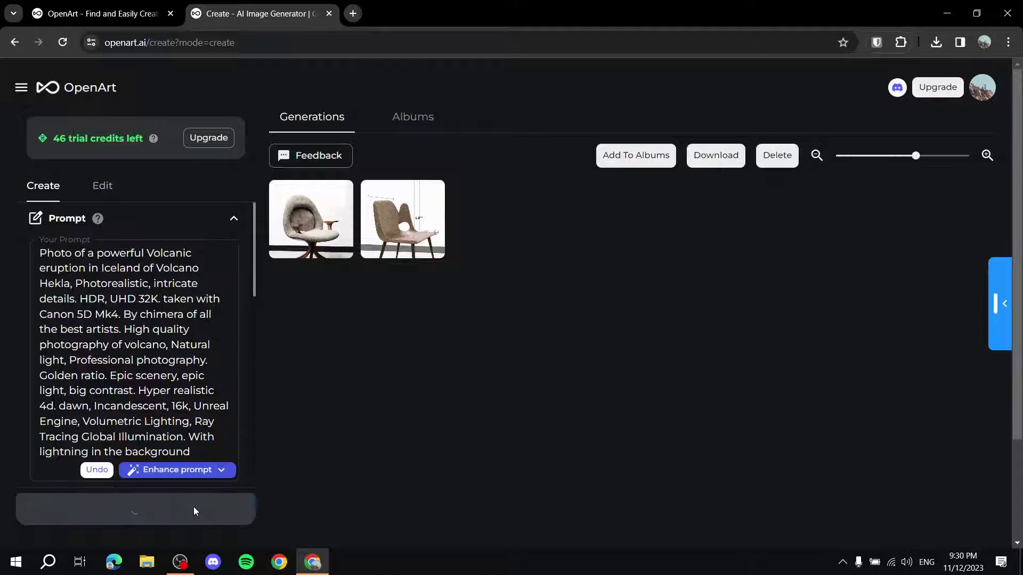
Collapse the Prompt section and review the Generation Config's number of images, aspect ratio, width, height, Cfg scale, steps and sampler
left_click(235, 218)
scroll(85, 314, "down", 5)
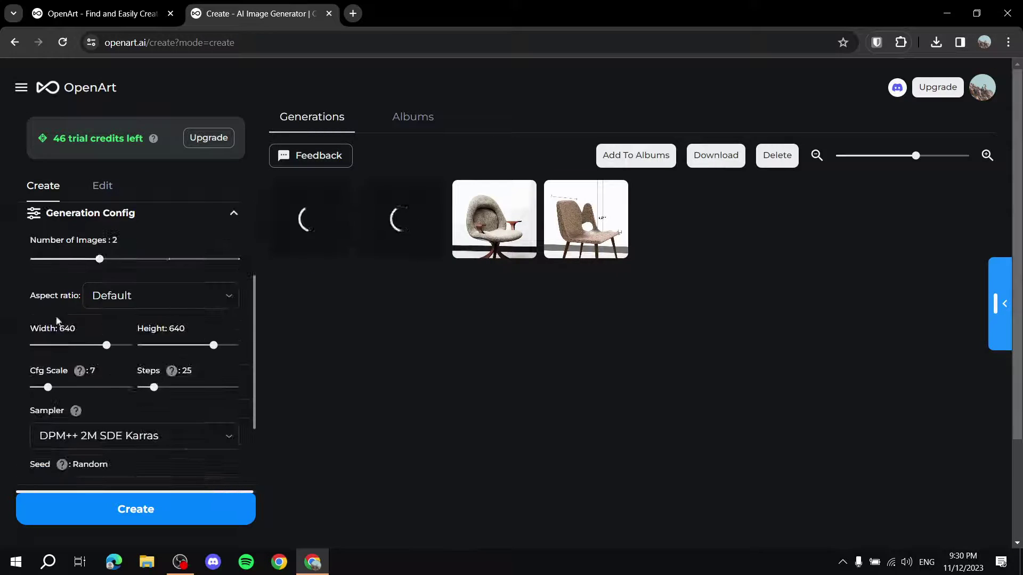
scroll(85, 315, "up", 2)
scroll(84, 298, "down", 1)
scroll(84, 292, "up", 2)
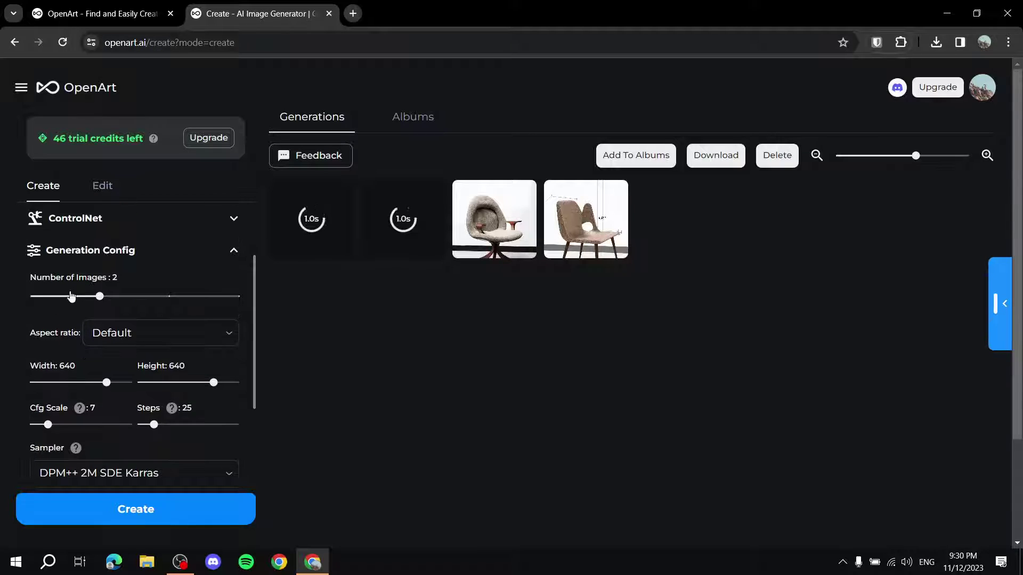
scroll(87, 401, "down", 2)
scroll(107, 373, "up", 1)
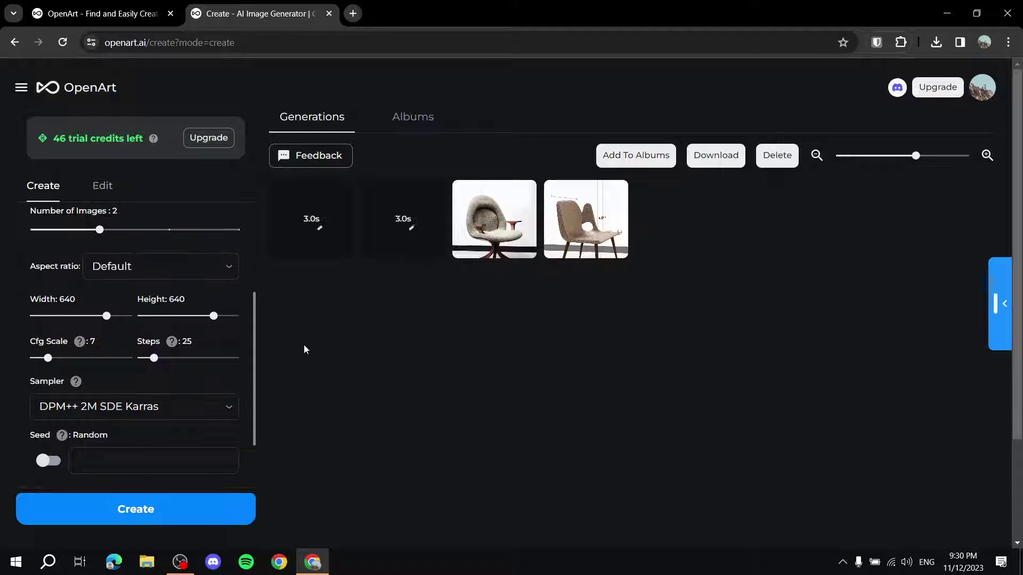
scroll(144, 313, "up", 3)
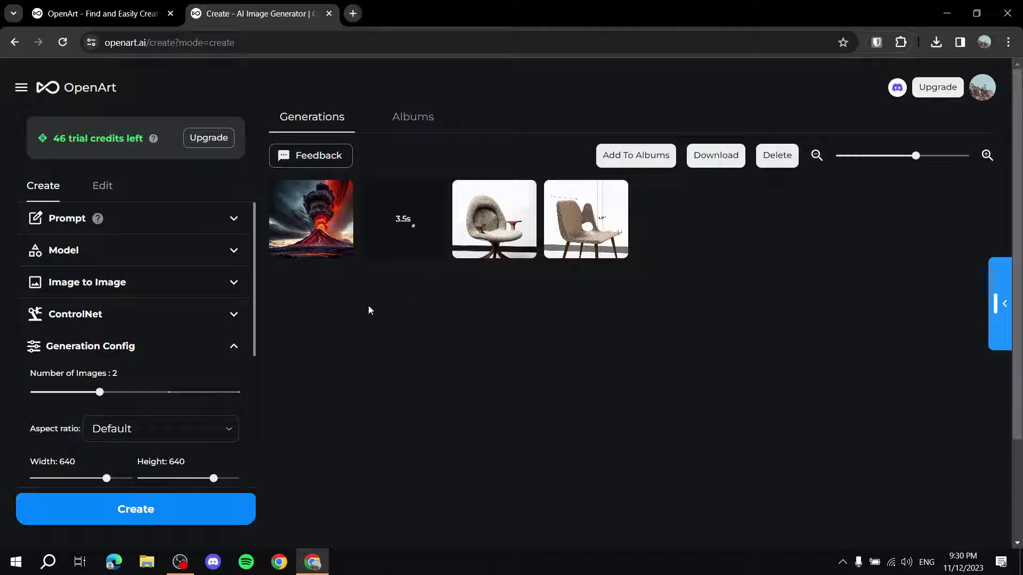
View the generated volcano image with its details and available actions, browse to the neighbouring image and back, and close the preview
left_click(346, 251)
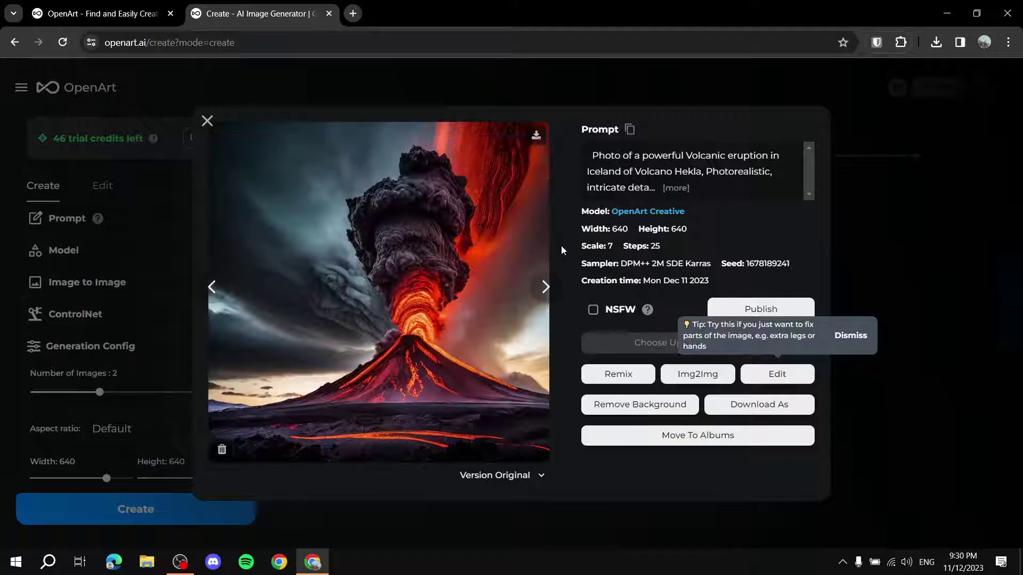
left_click(545, 287)
left_click(212, 288)
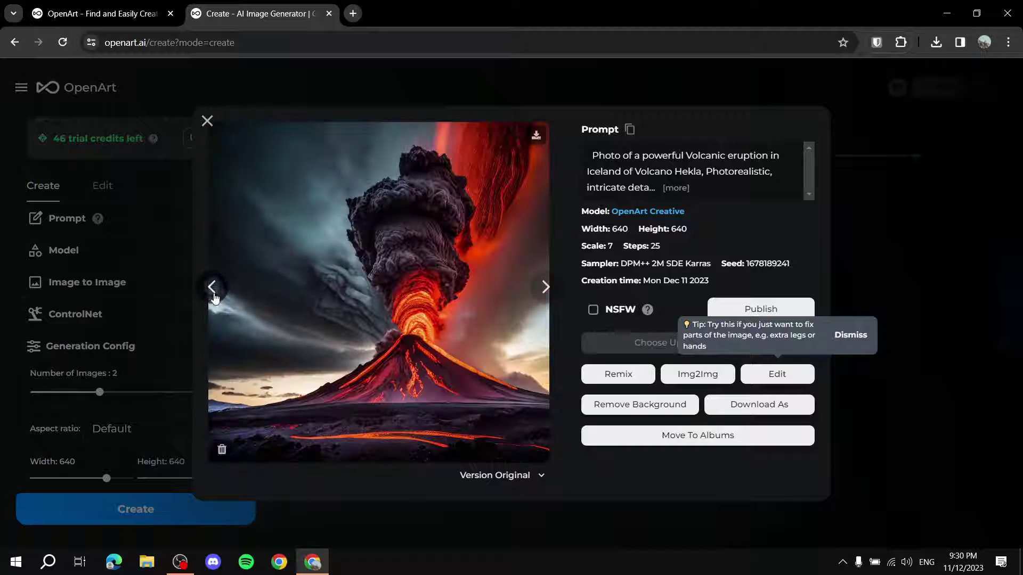
left_click(207, 120)
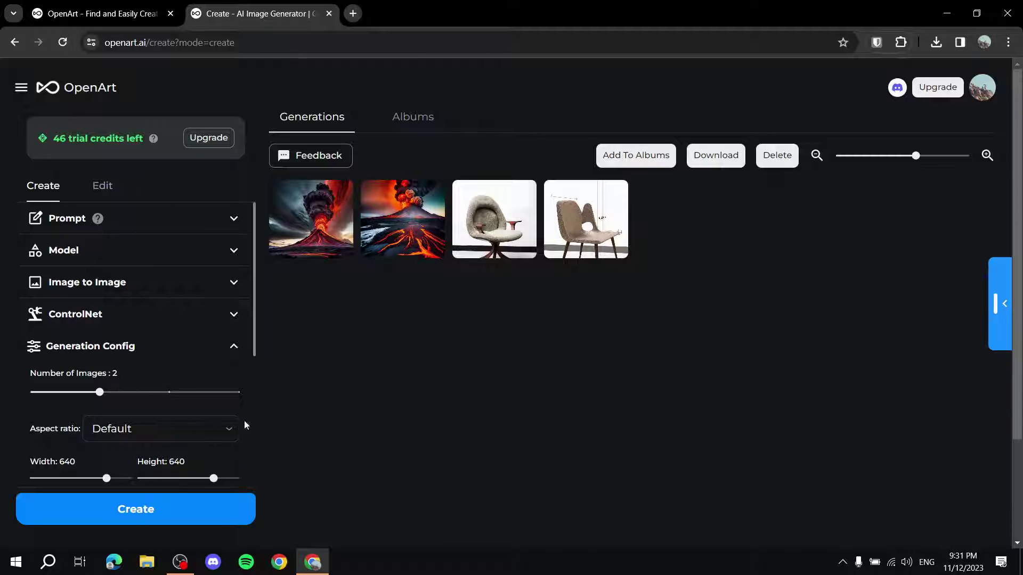
scroll(262, 320, "down", 3)
scroll(257, 353, "up", 3)
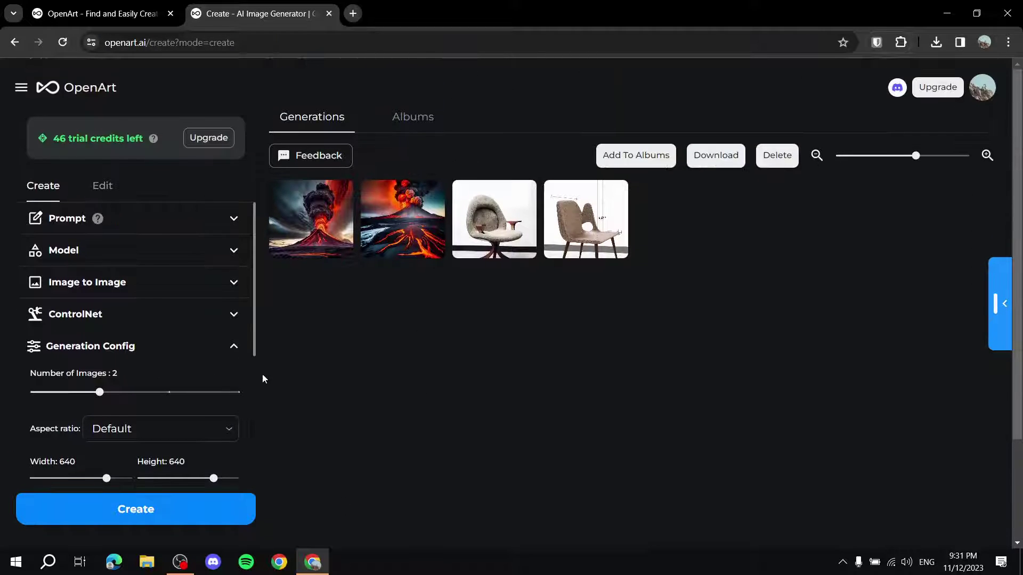